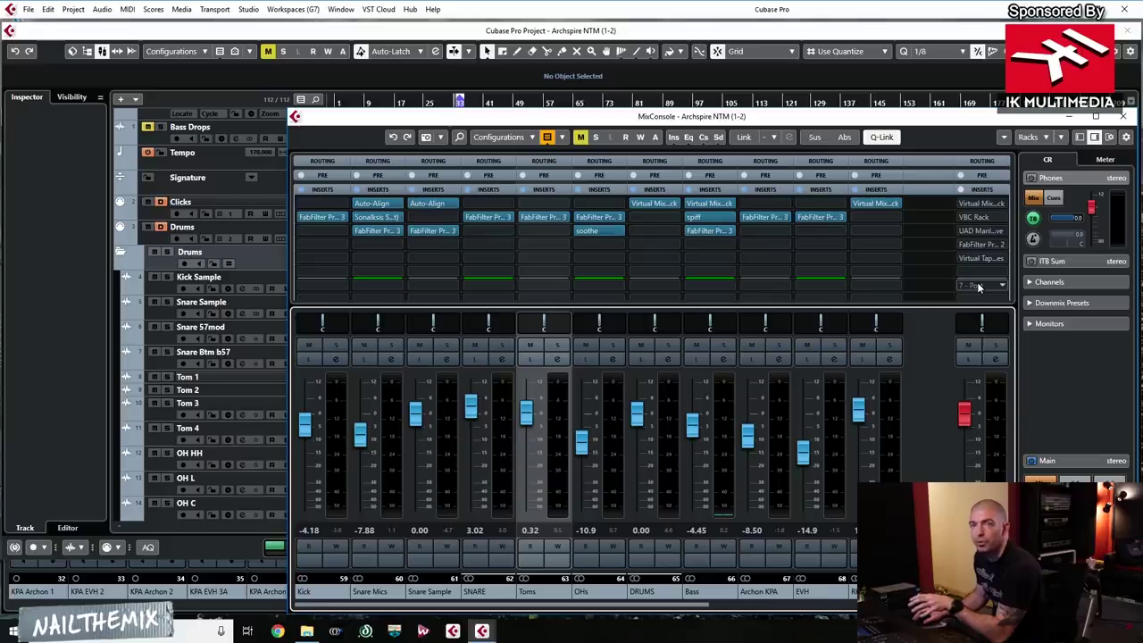
Step: Insert Magic AB V2 on an empty Stereo Out slot and move its window above the mixer faders
click(977, 284)
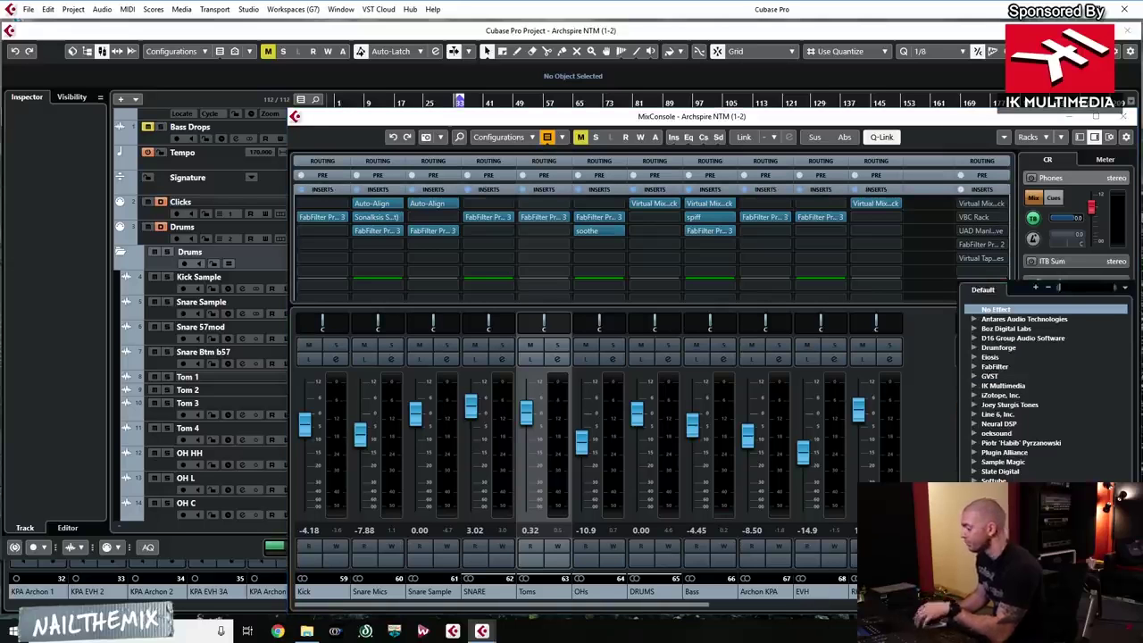
text(mag)
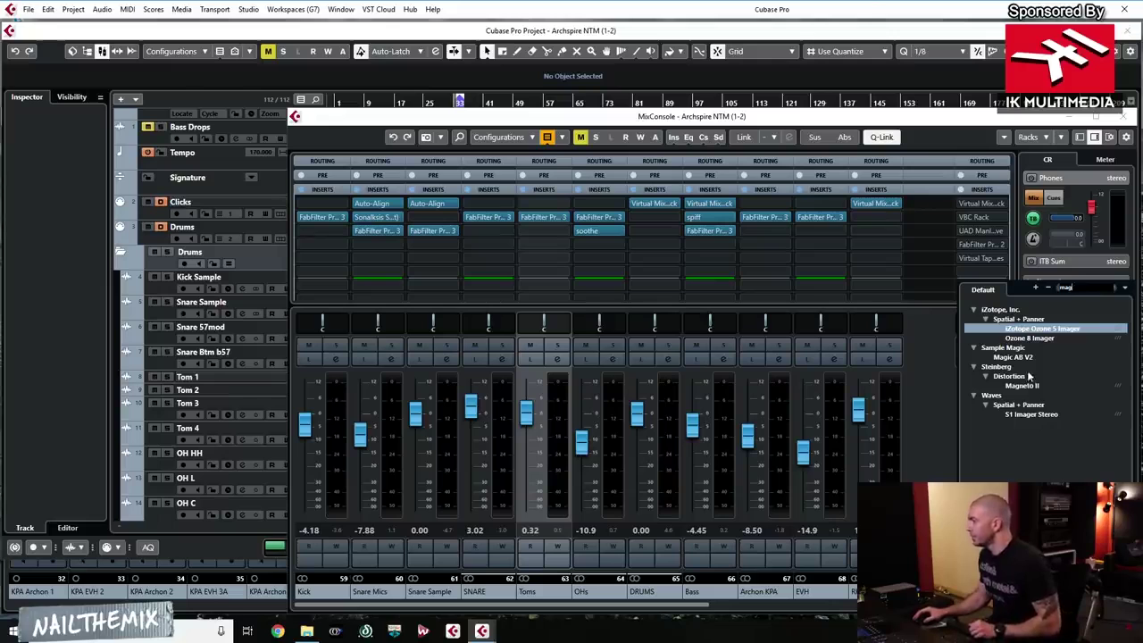
click(1025, 357)
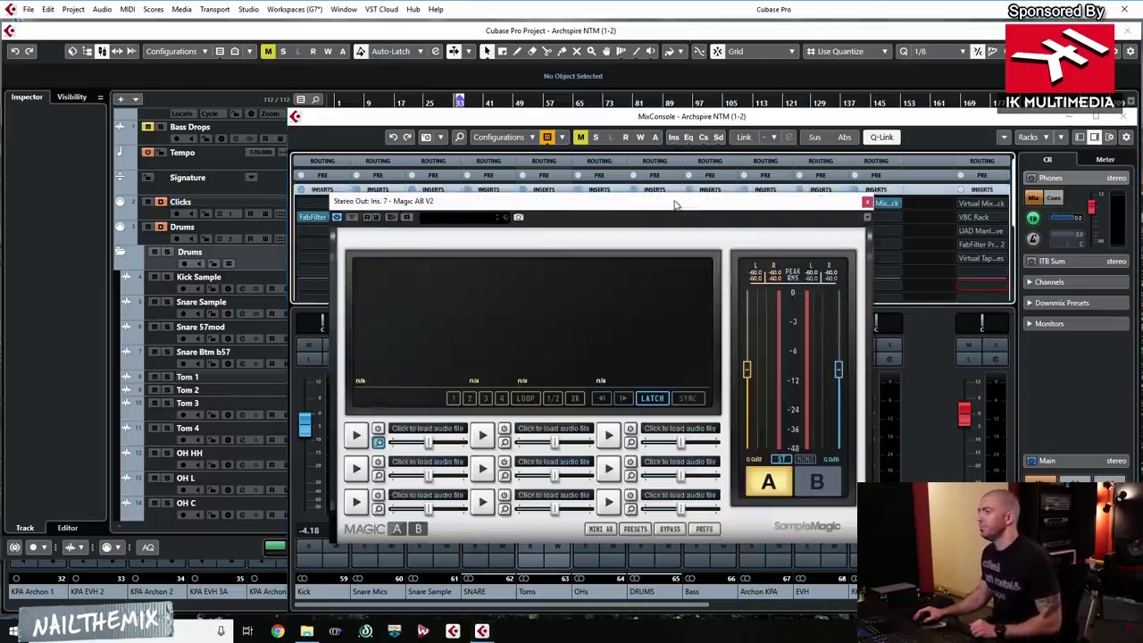
drag(675, 205, 715, 112)
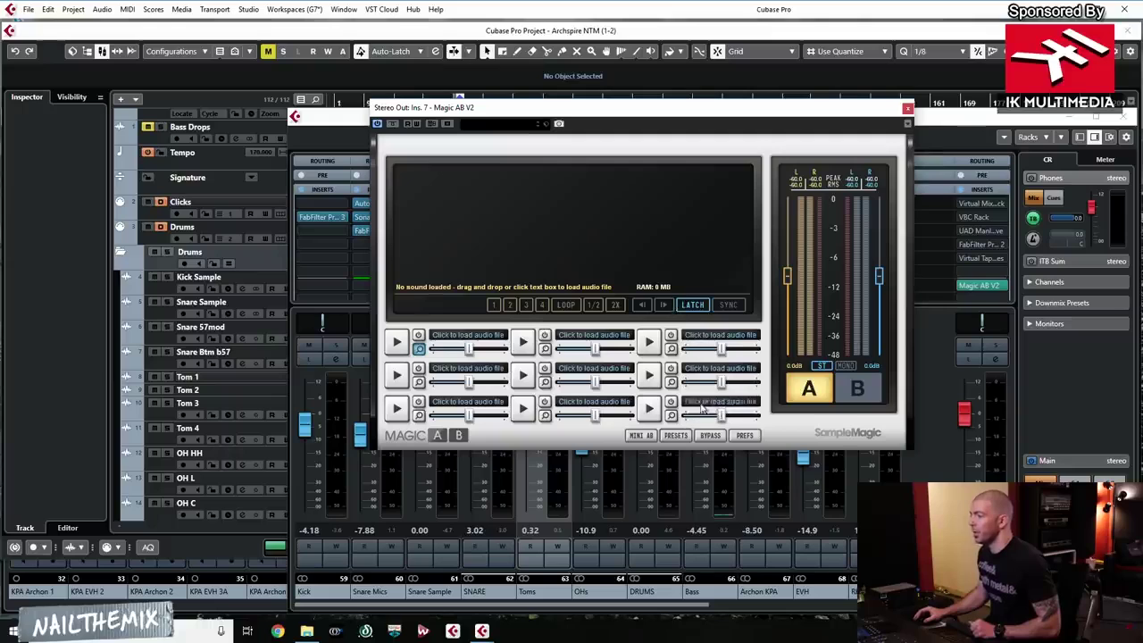
Step: Choose Load Sound... for the last reference slot in Magic AB
mouse_move(704, 413)
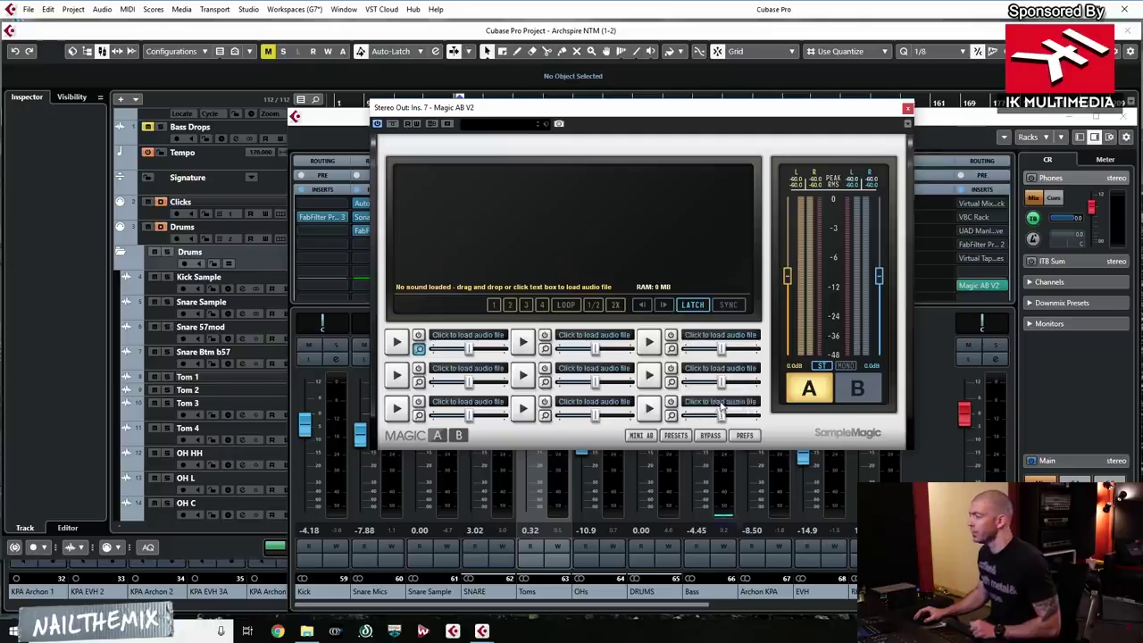
click(720, 405)
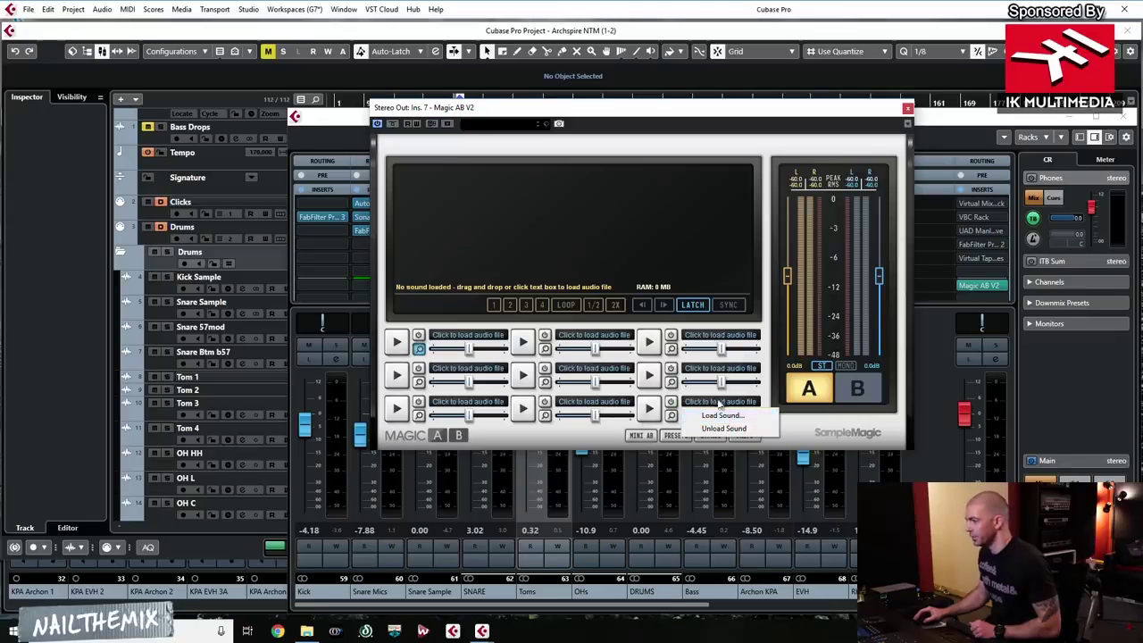
click(719, 415)
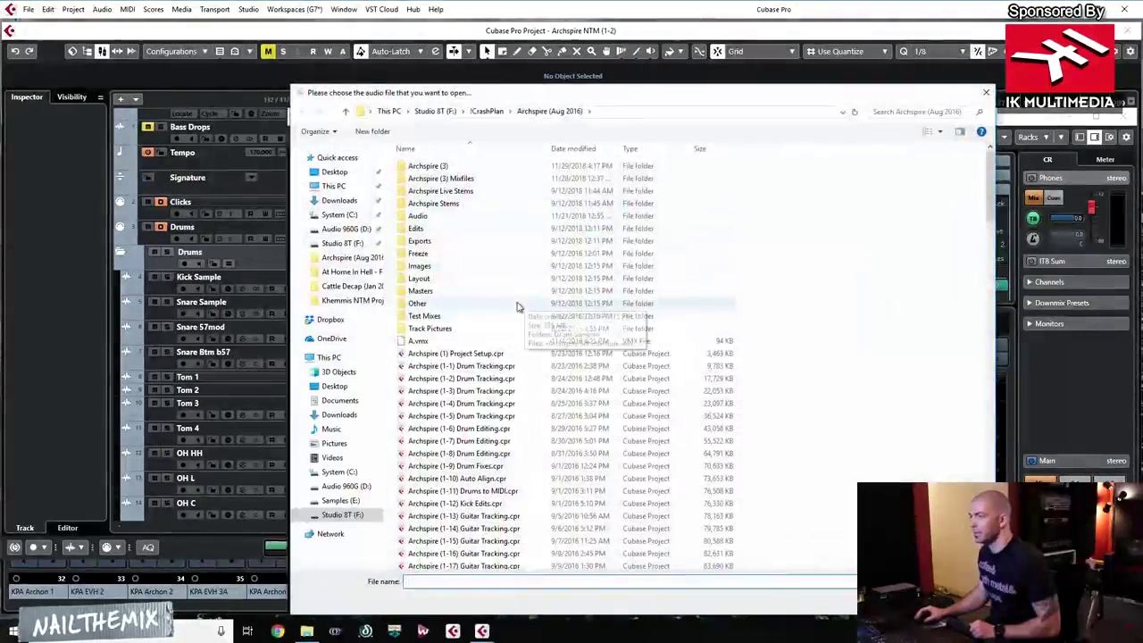
Step: Browse to D: > Archspire NTM Project > Test Mixes > Reference and widen the Name column
click(398, 109)
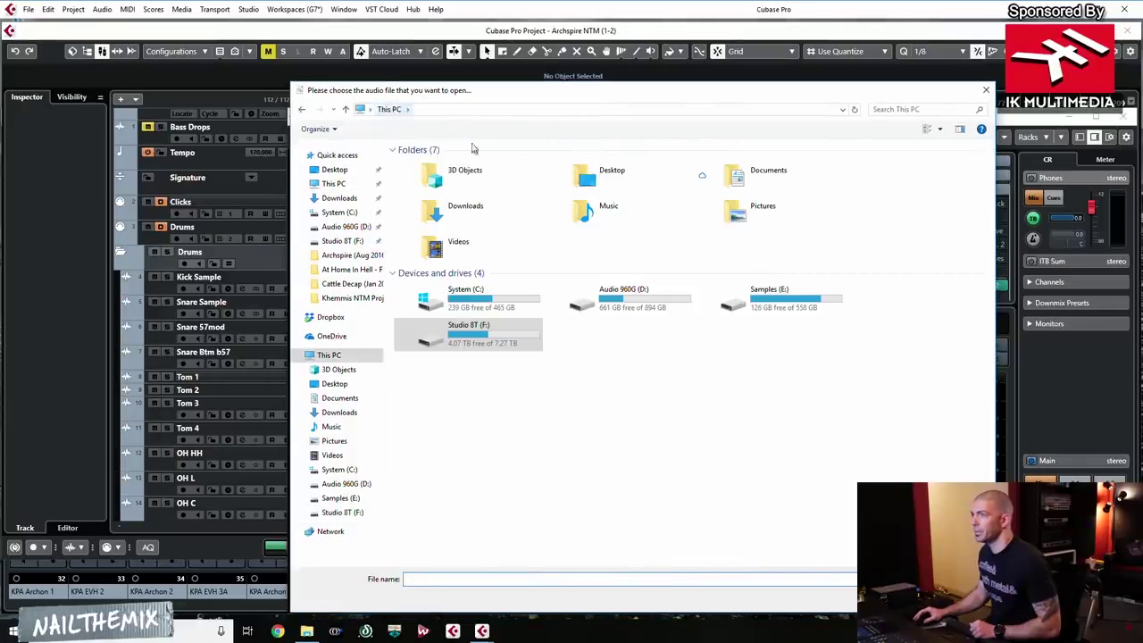
double_click(612, 288)
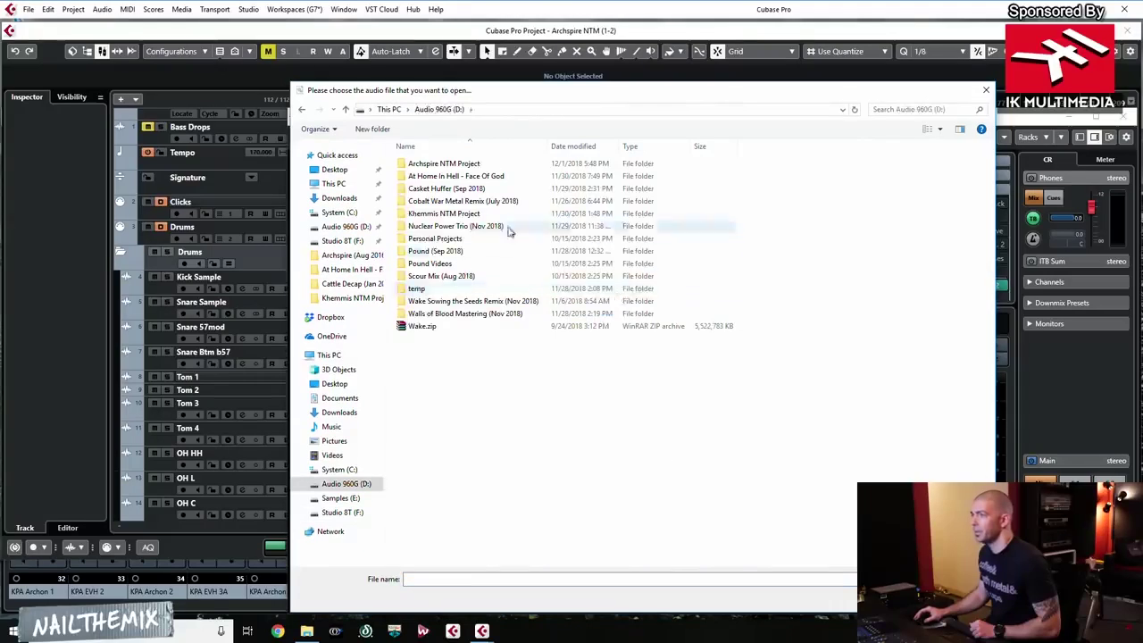
click(439, 166)
double_click(439, 166)
click(437, 204)
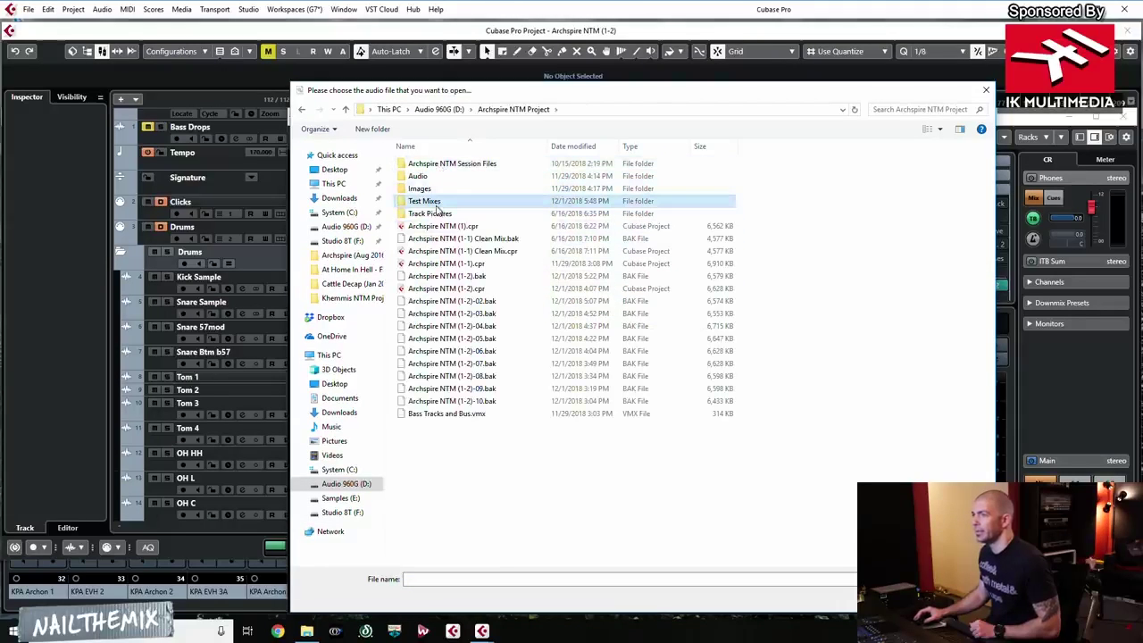
double_click(438, 203)
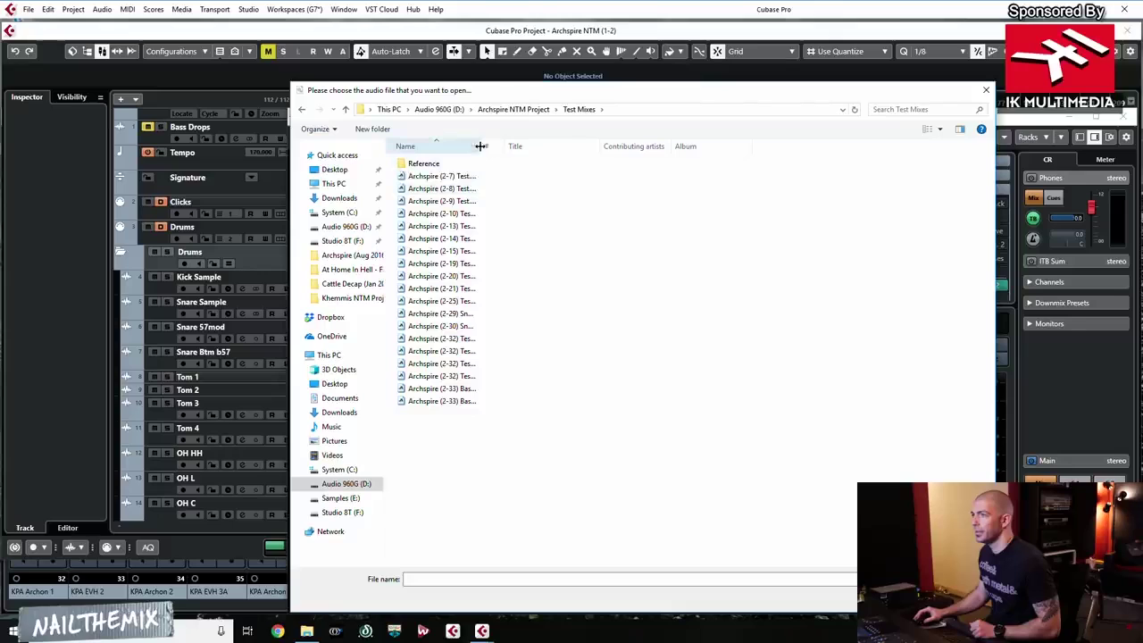
drag(479, 146, 608, 146)
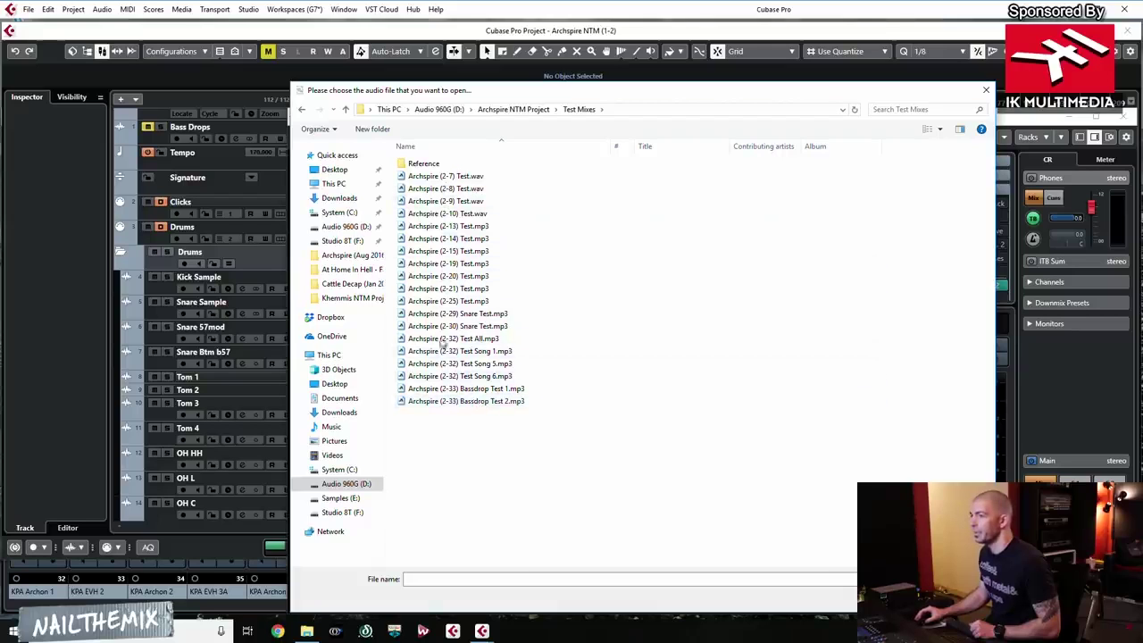
double_click(433, 163)
drag(483, 146, 647, 159)
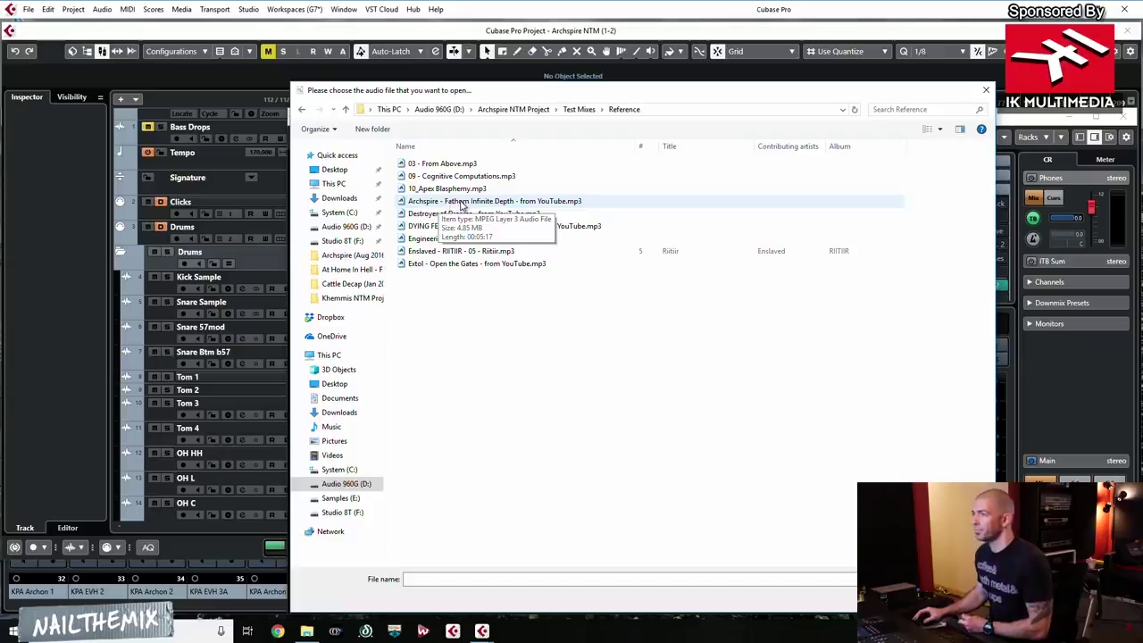
Step: Load Archspire Fathom Infinite Depth into the last slot, then unload it again
double_click(462, 204)
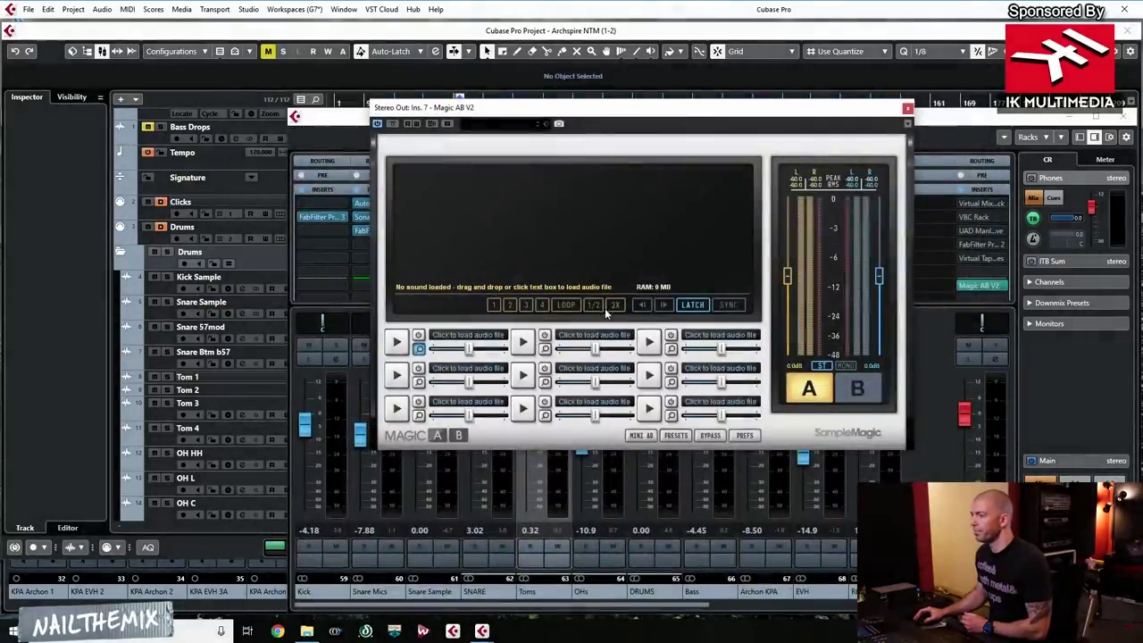
right_click(711, 406)
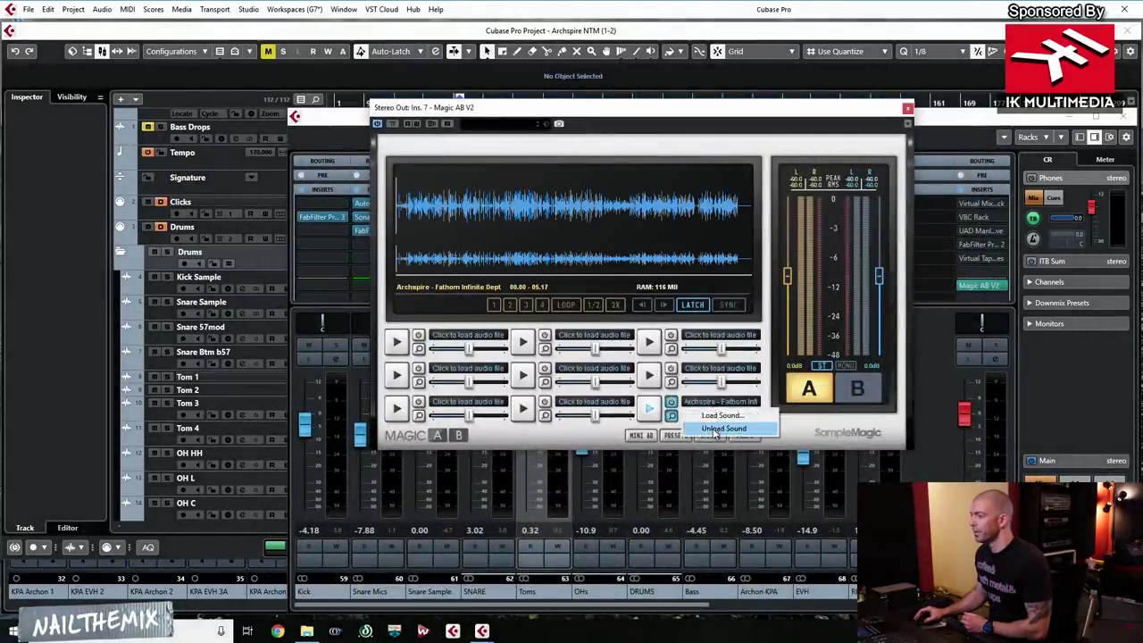
click(723, 427)
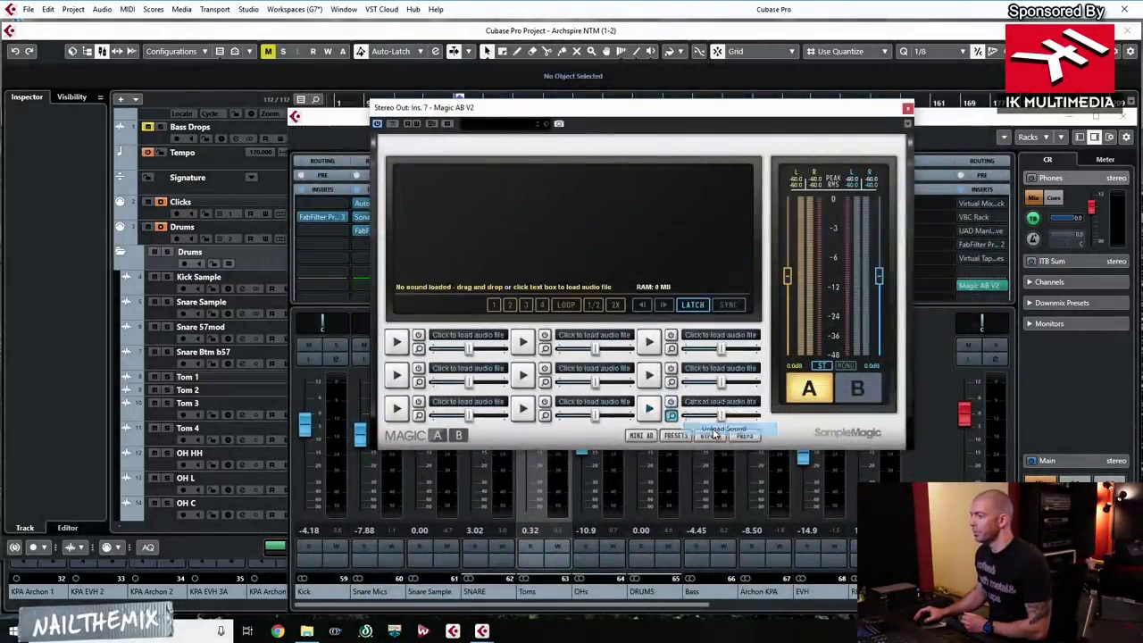
Step: Load the Archspire - Fathom Infinite Depth reference into Magic AB's first slot
right_click(471, 343)
click(475, 350)
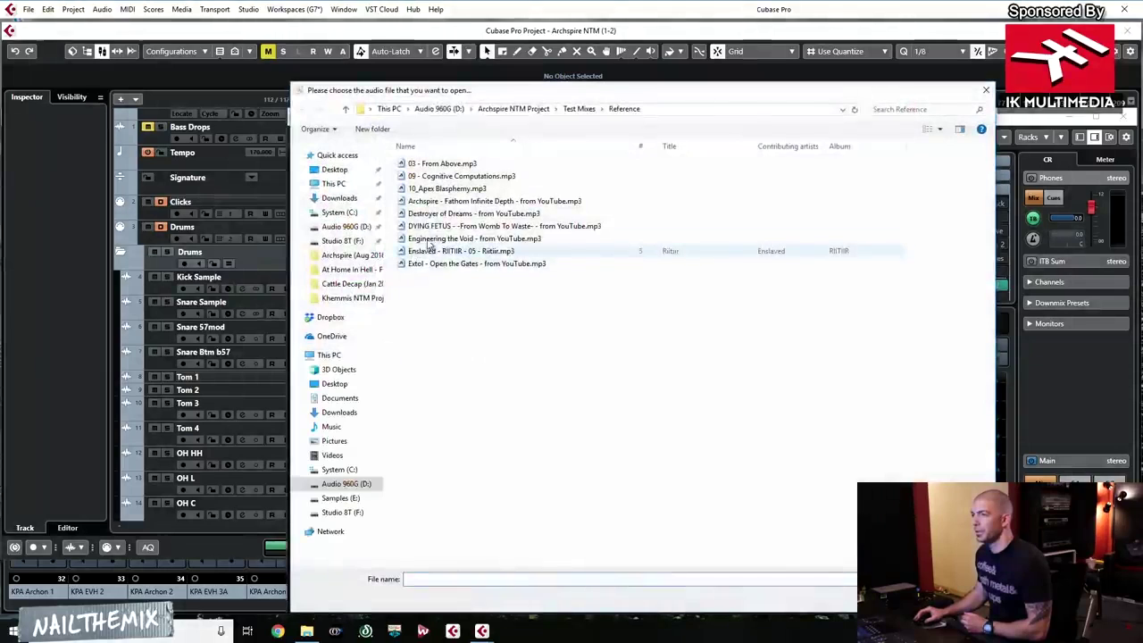
click(428, 213)
click(428, 201)
double_click(430, 201)
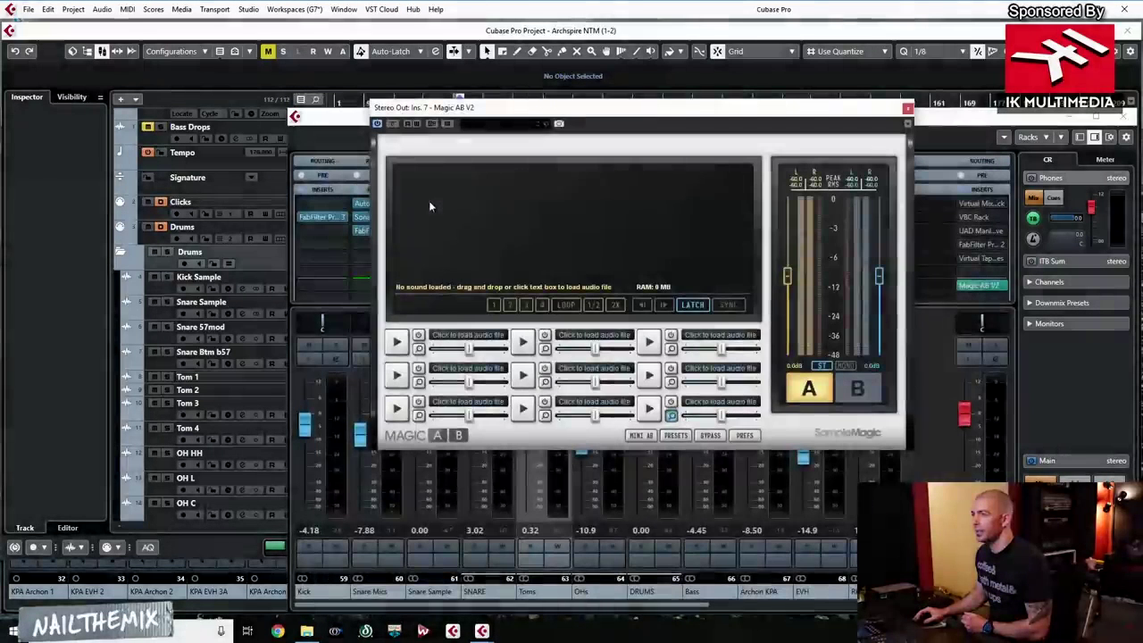
Step: Load 10_Apex Blasphemy into the first slot of the second row
right_click(446, 377)
click(453, 383)
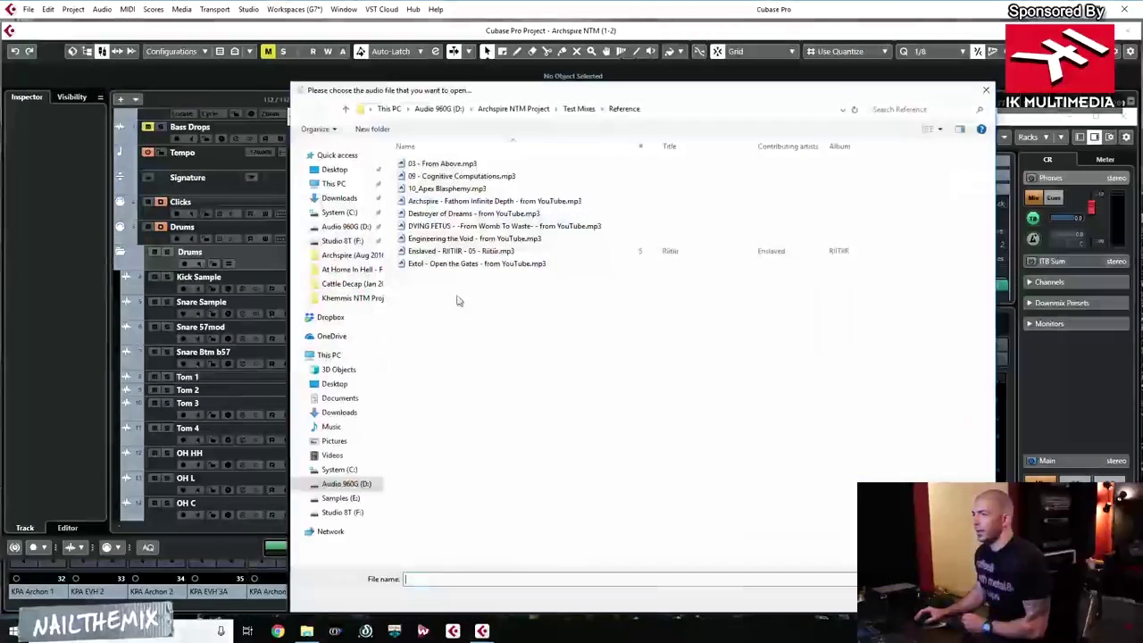
click(453, 189)
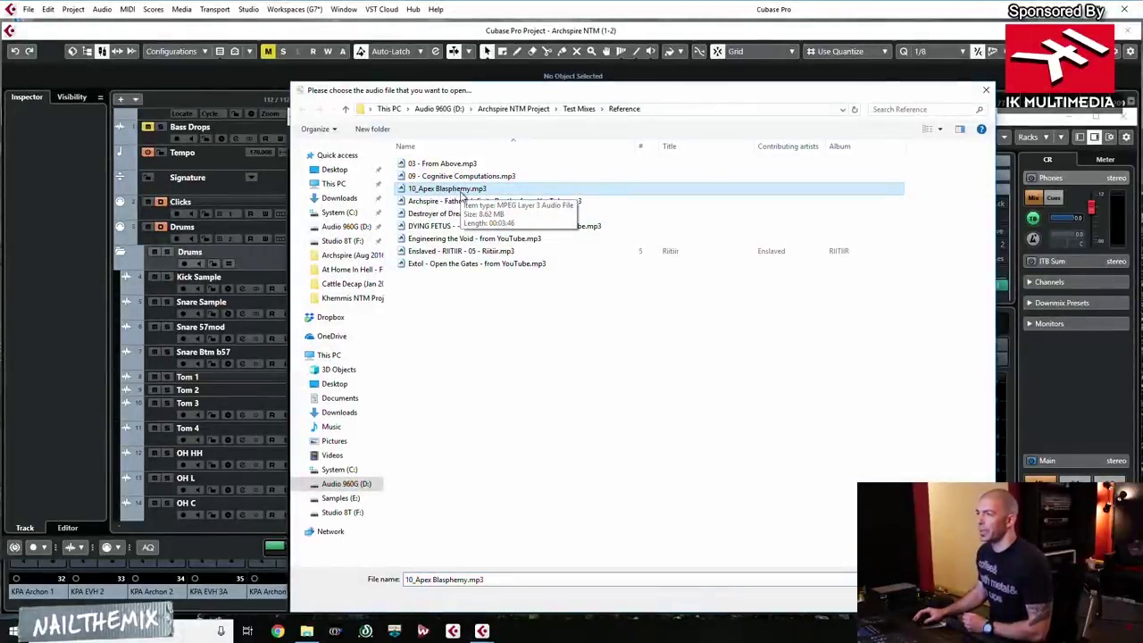
double_click(448, 191)
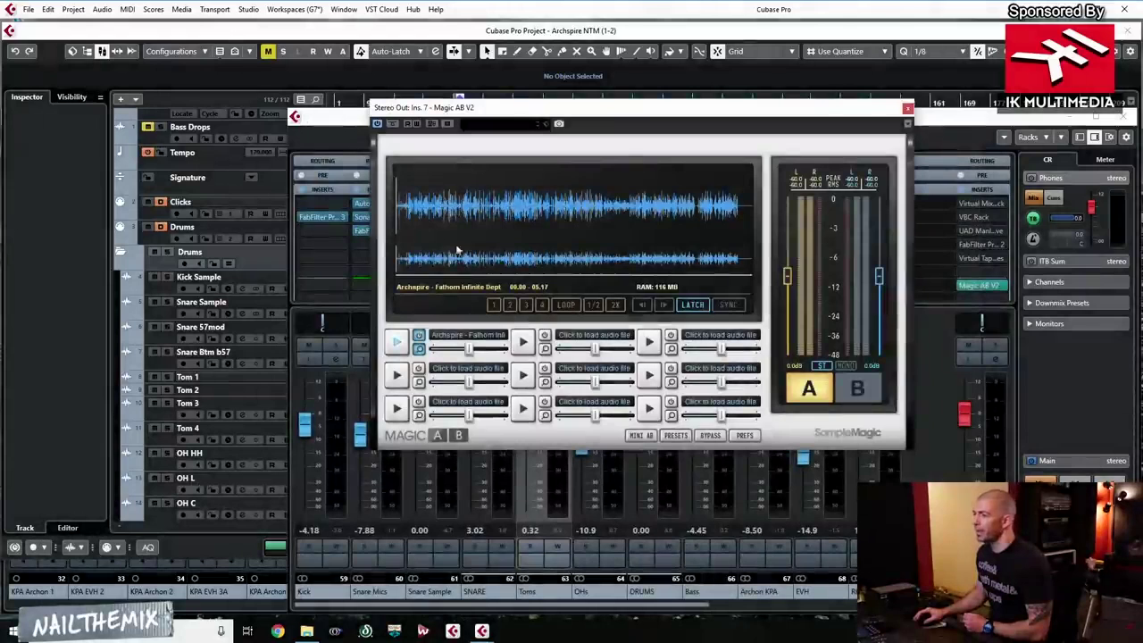
Step: Load Enslaved - RIITIIR - 05 and Extol - Open the Gates into the second-column slots
click(580, 337)
click(591, 349)
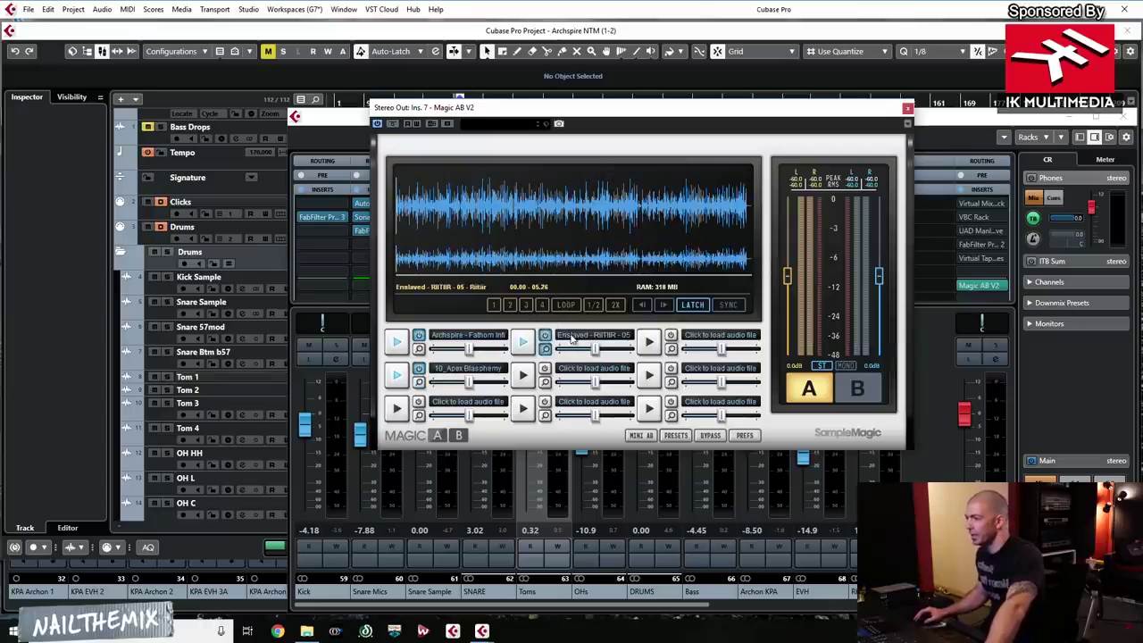
mouse_move(597, 347)
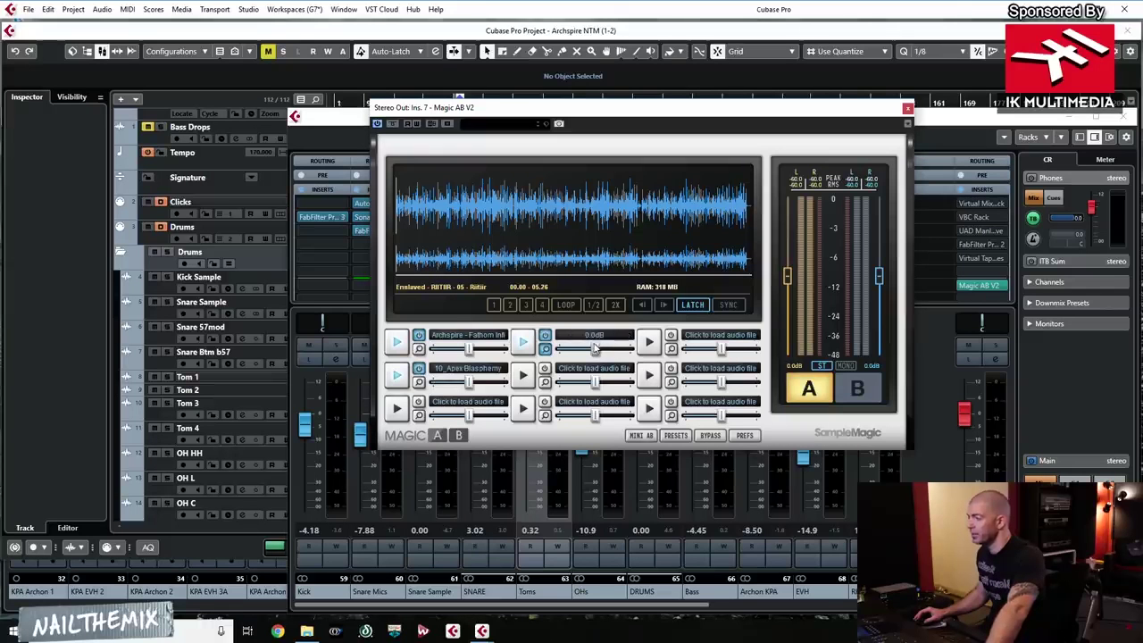
click(591, 369)
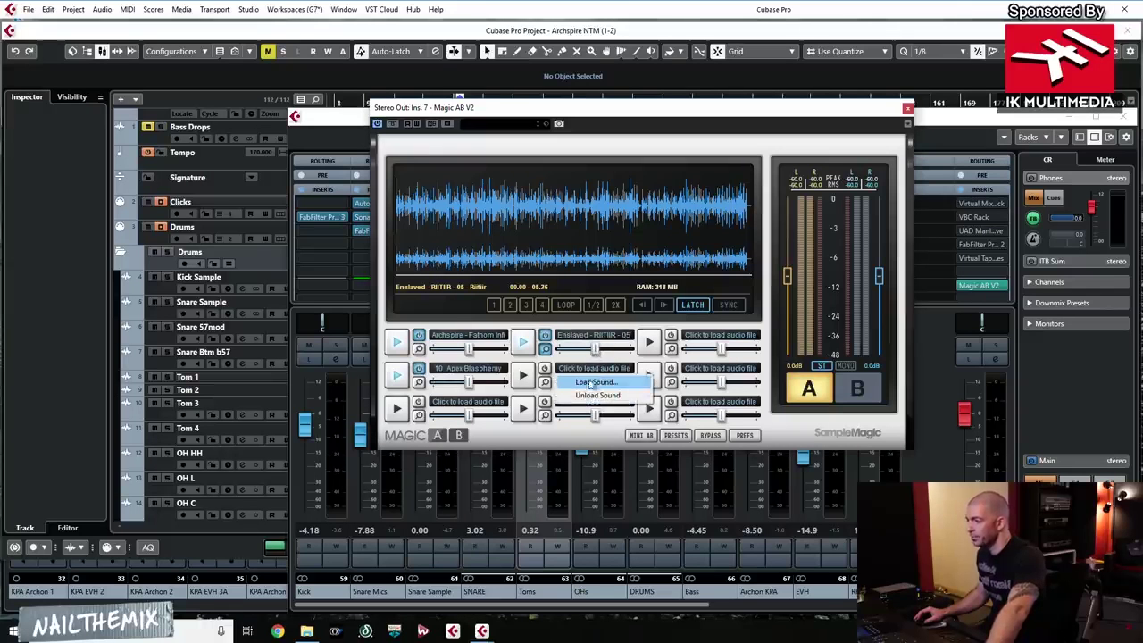
click(594, 383)
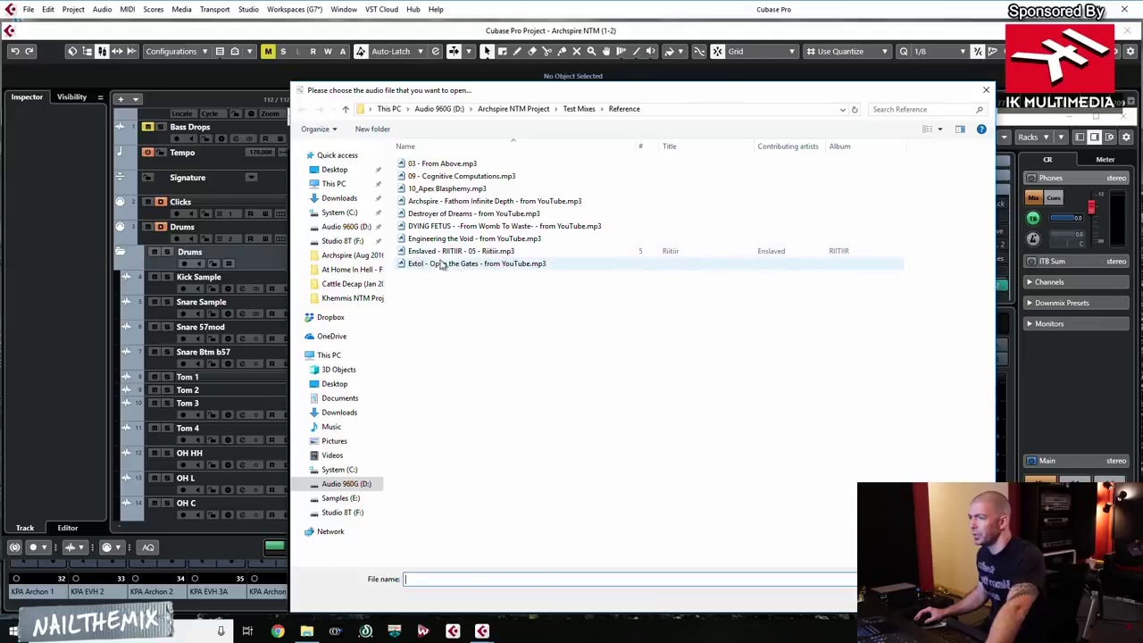
key(Escape)
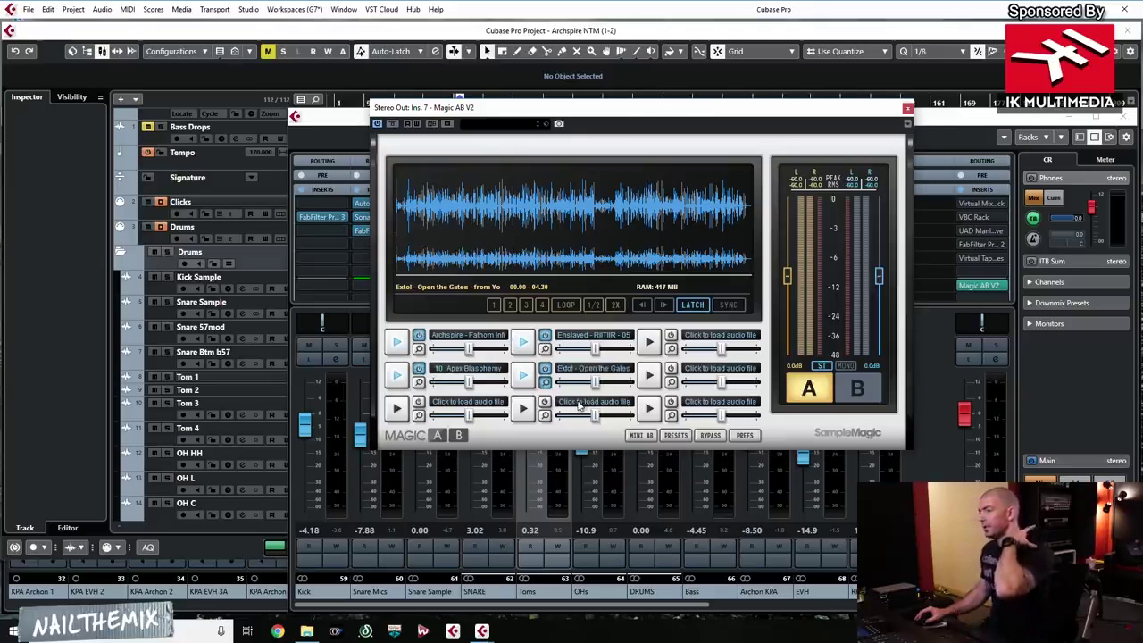
click(465, 403)
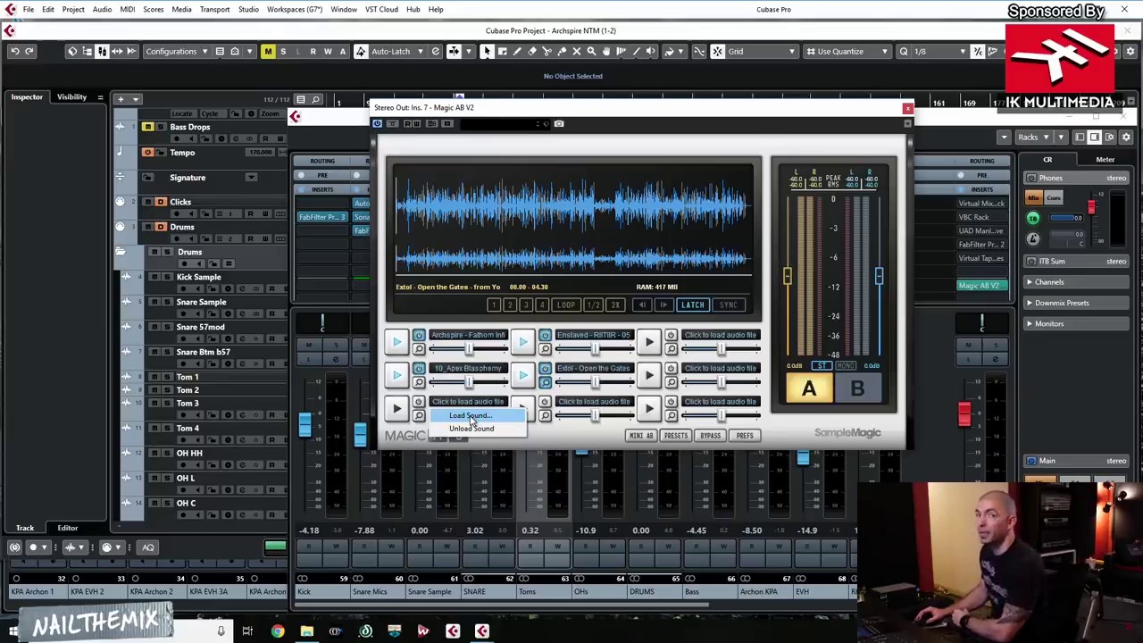
click(472, 416)
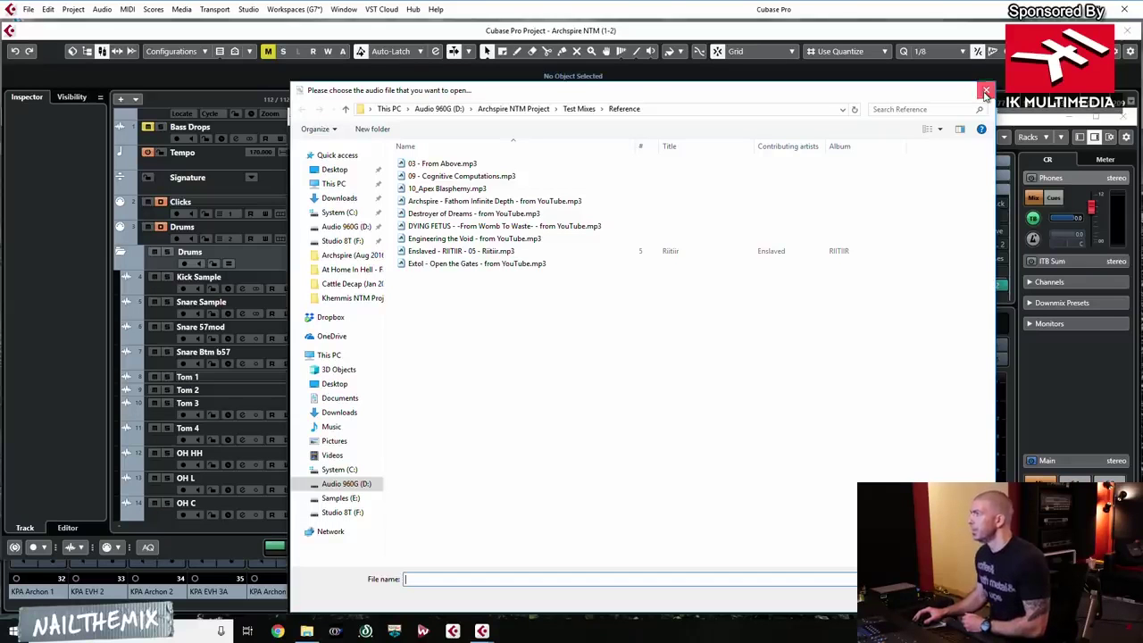
click(985, 91)
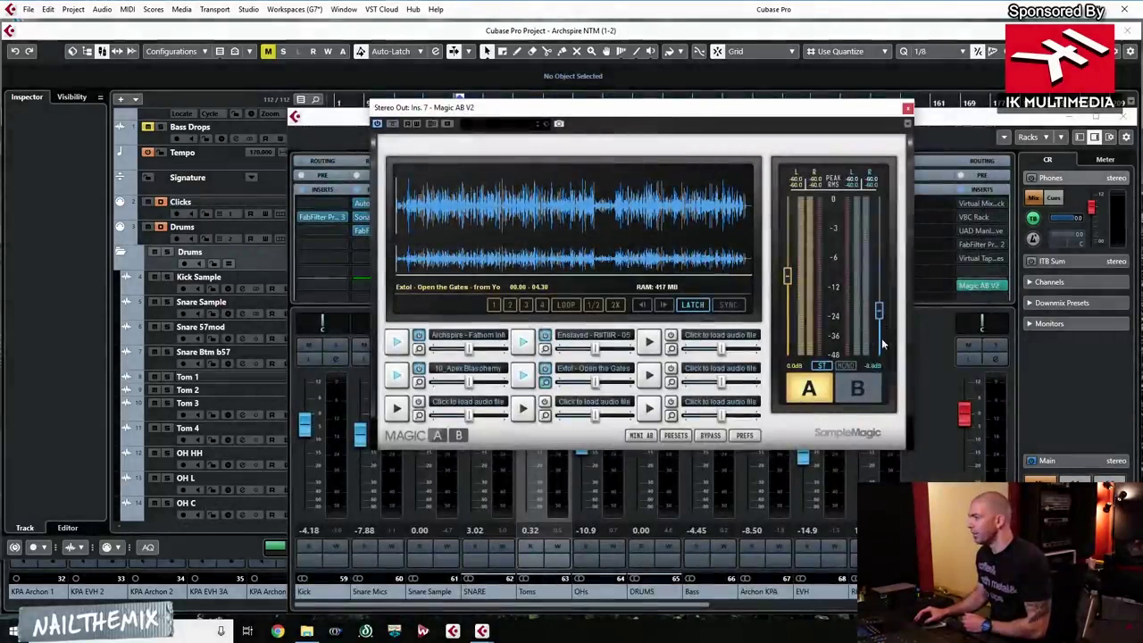
Step: Pull Magic AB's B output fader down to -18.0 dB
drag(880, 277, 882, 398)
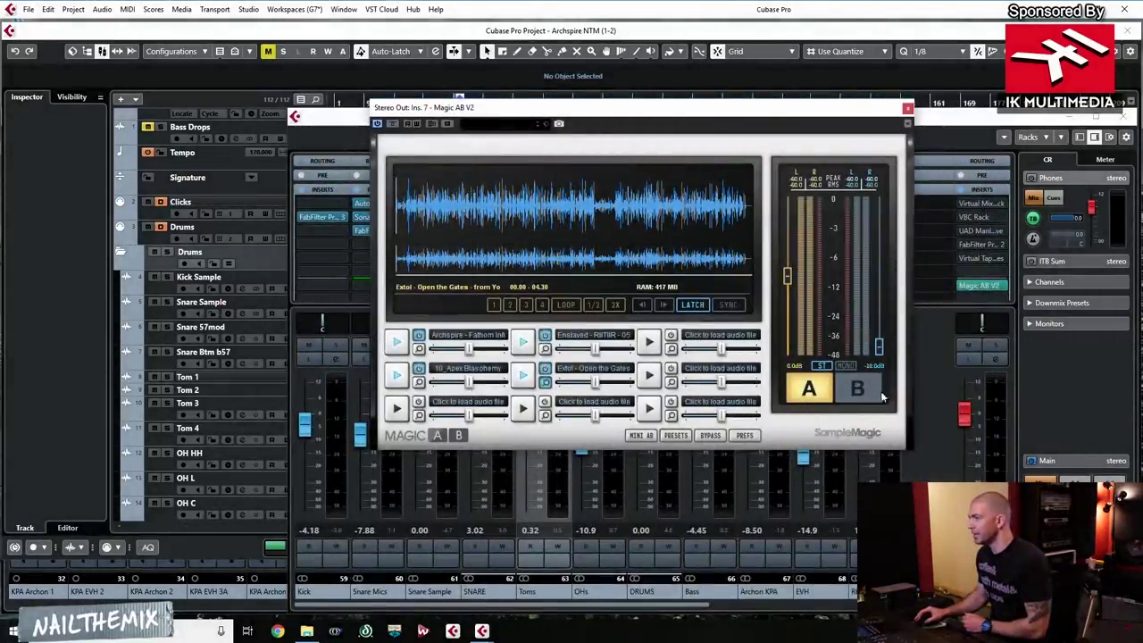
Step: Start song playback, raise the B level to about -6.6 dB and monitor the B reference
click(480, 32)
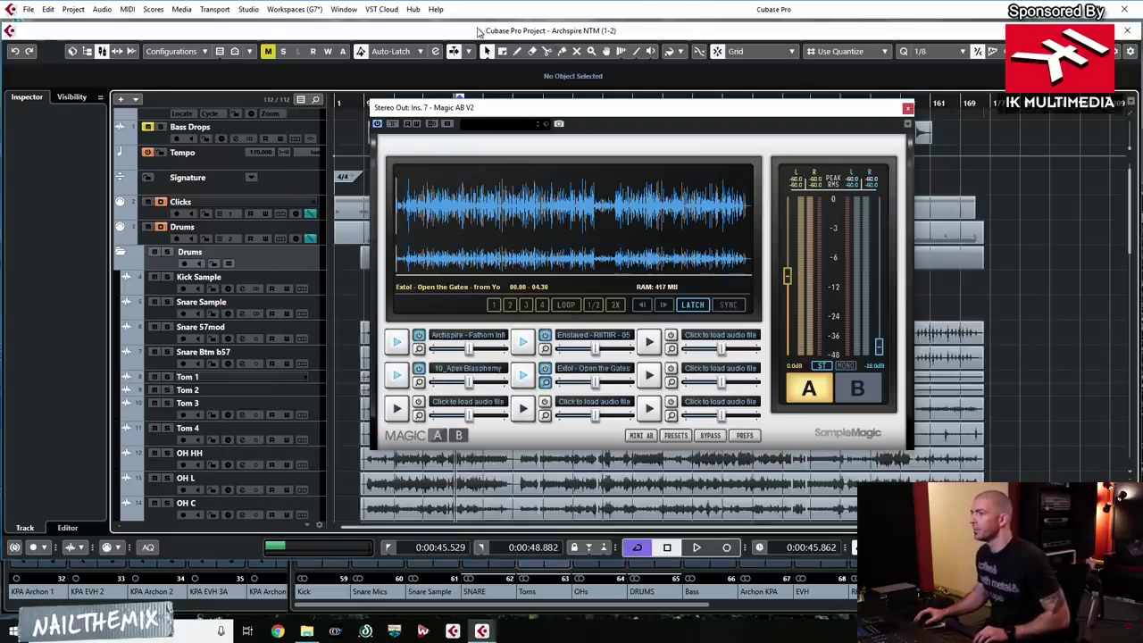
key(space)
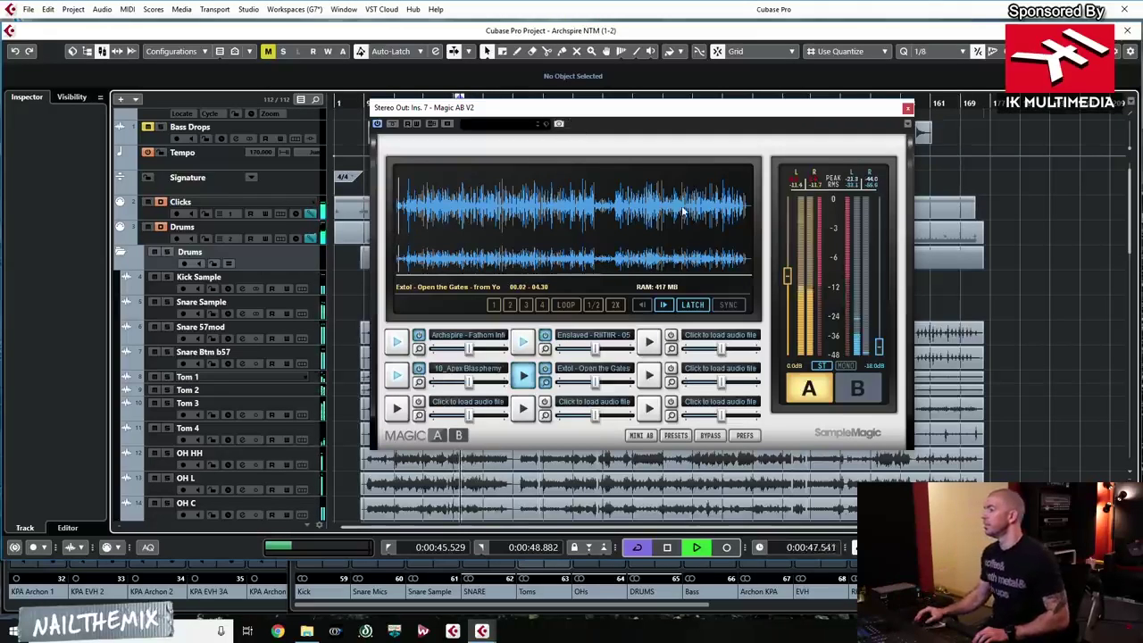
drag(880, 346, 880, 307)
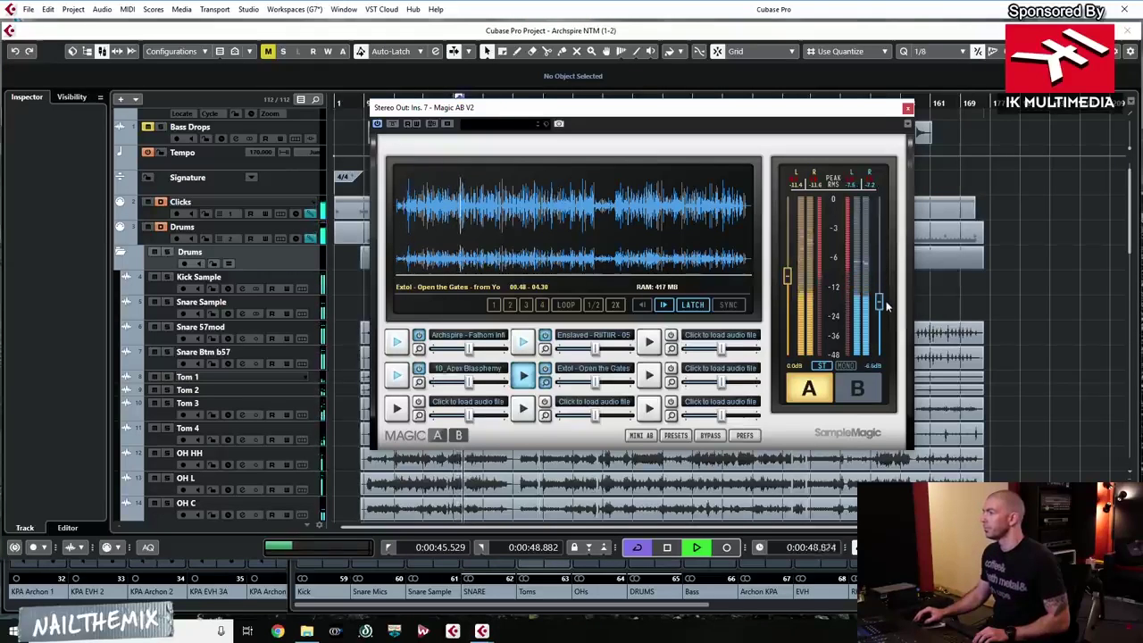
click(857, 390)
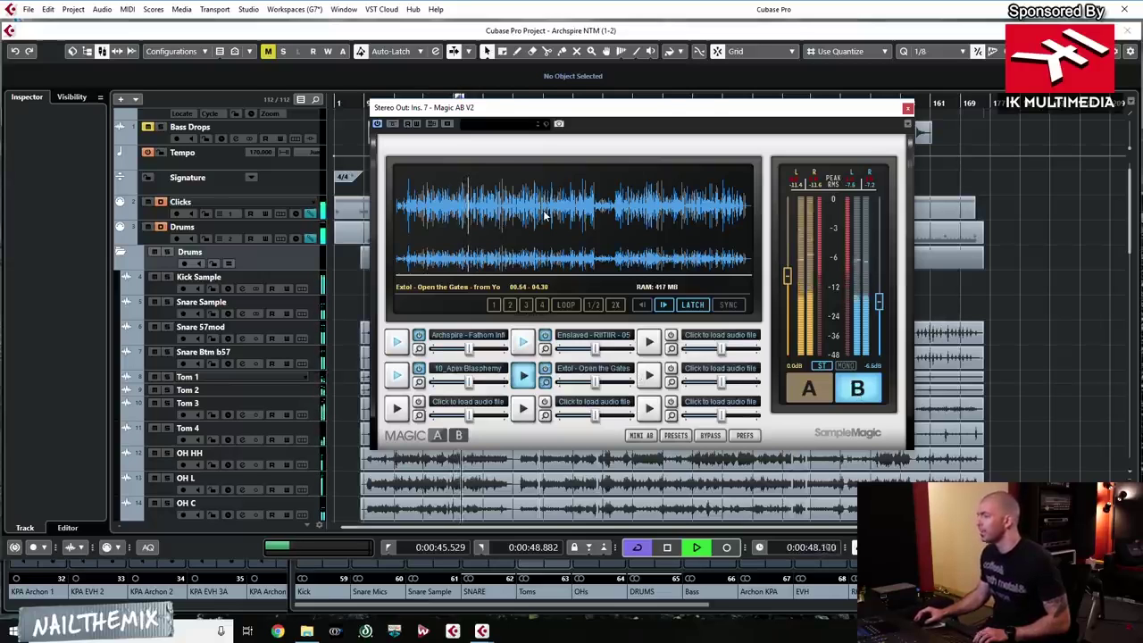
Step: Stop, set the reference to 16 seconds in, and resume playback
key(space)
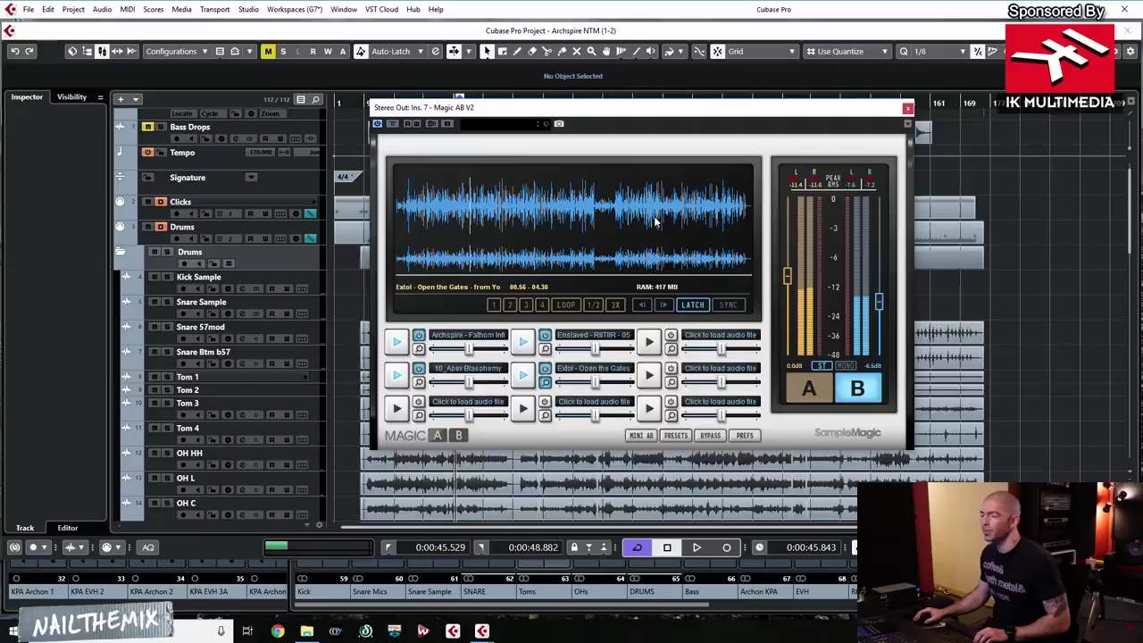
click(418, 221)
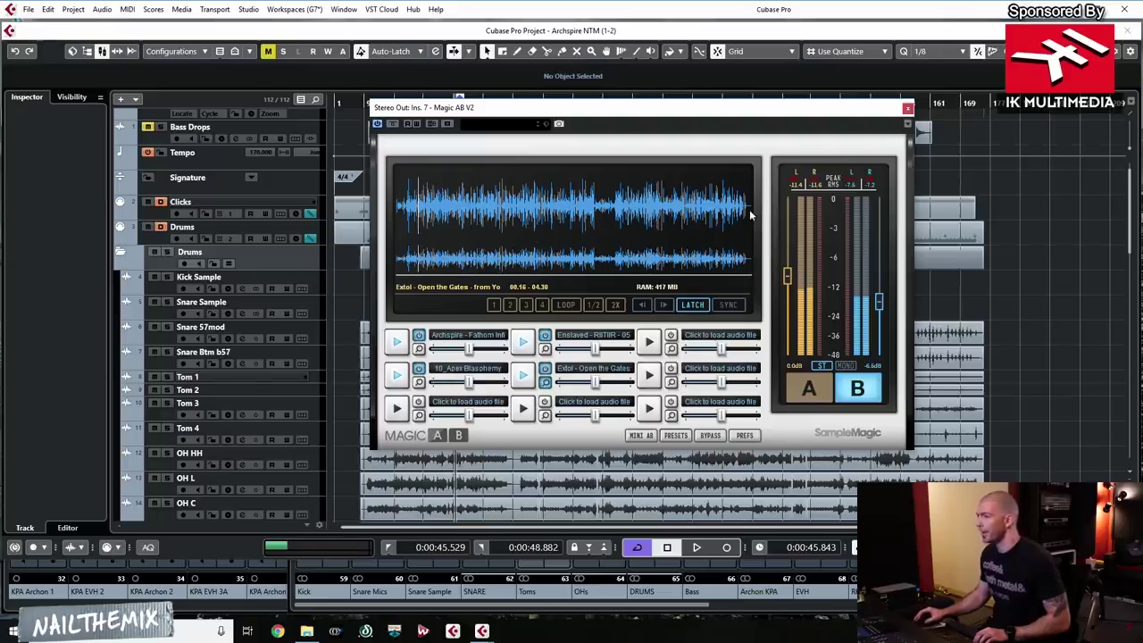
key(space)
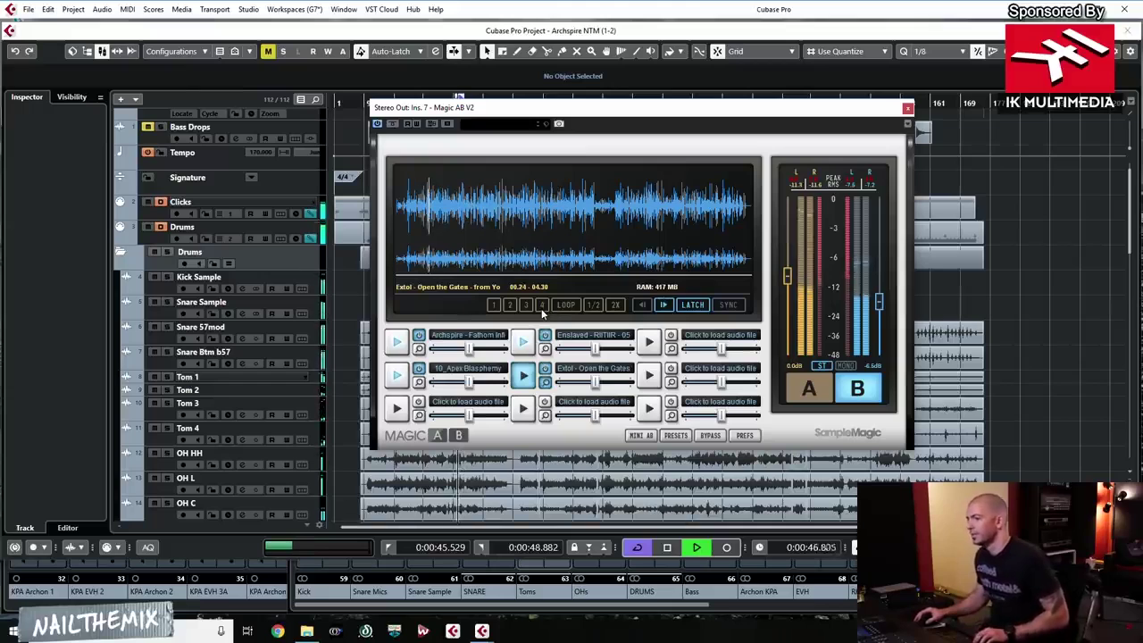
Step: Stop playback of the song
key(space)
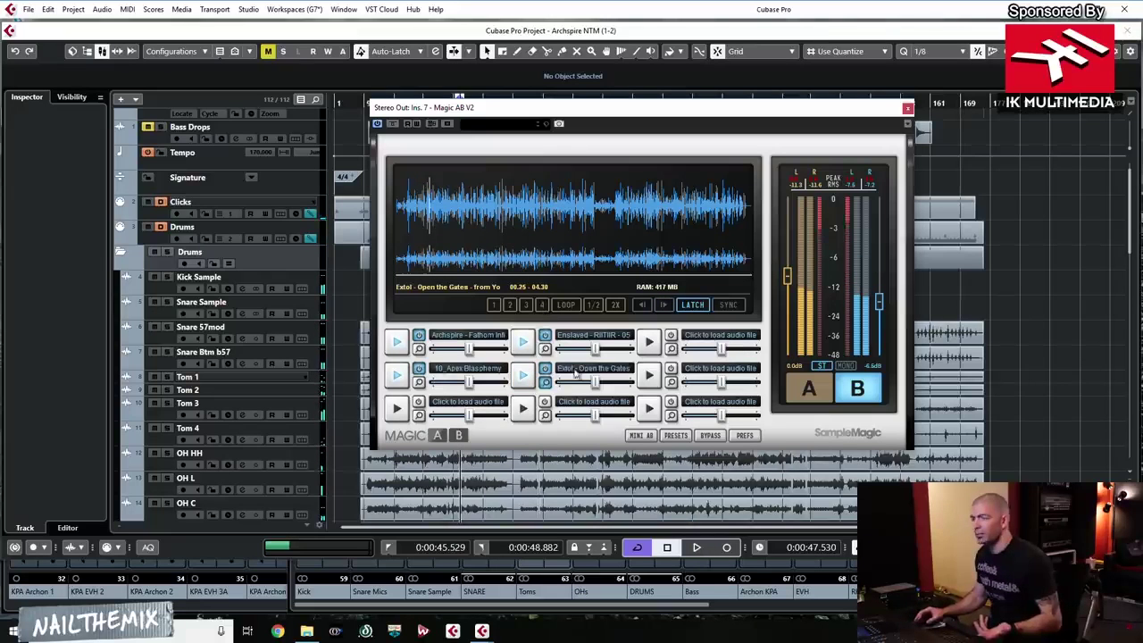
mouse_move(603, 393)
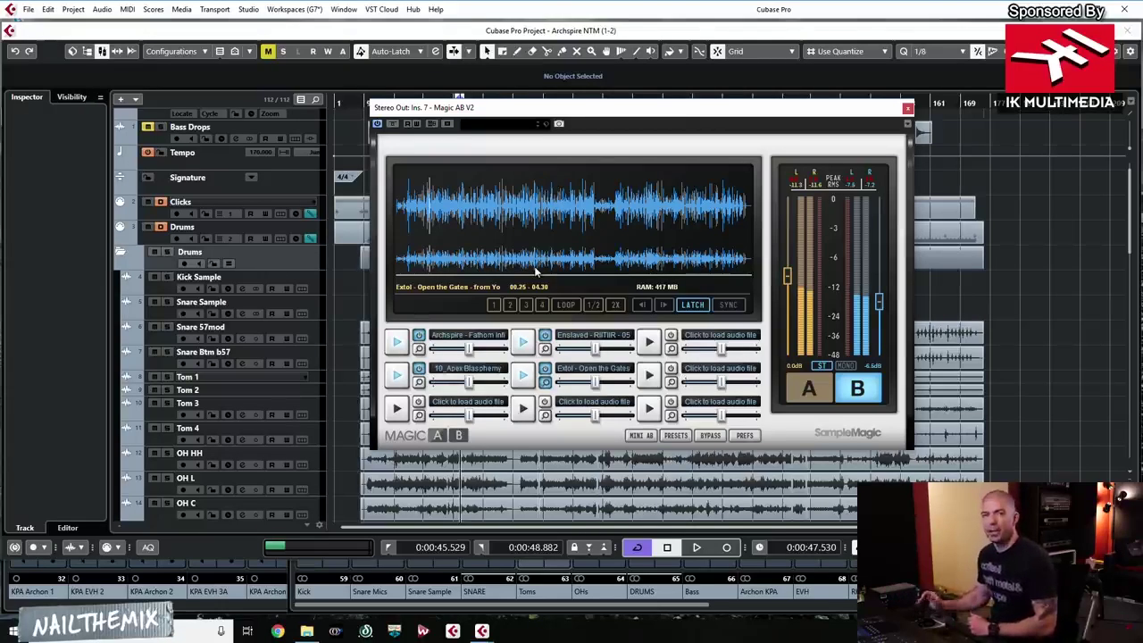
Step: Switch to Enslaved and audition it from 16 s, 55 s and 15 s, then stop and scrub to about 3:08
click(524, 342)
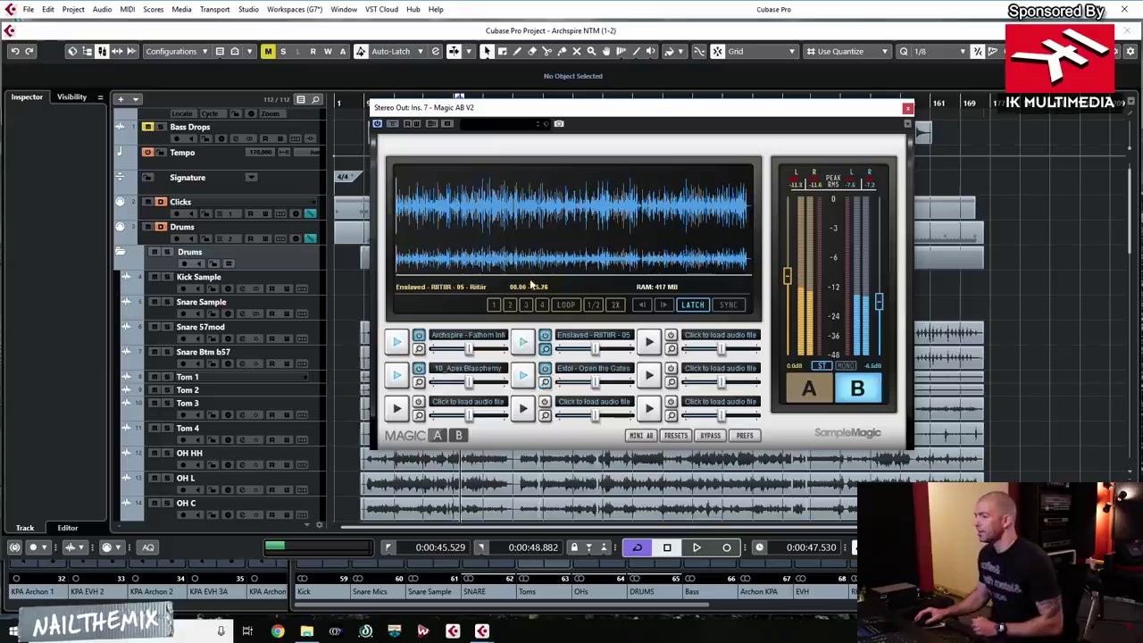
click(414, 211)
click(457, 211)
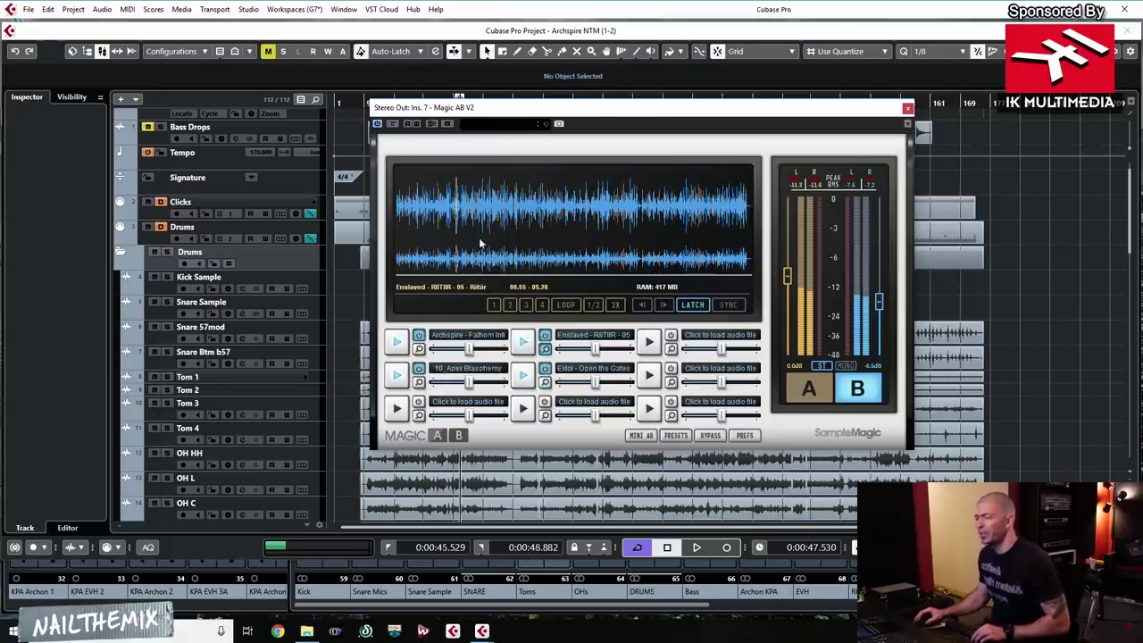
key(space)
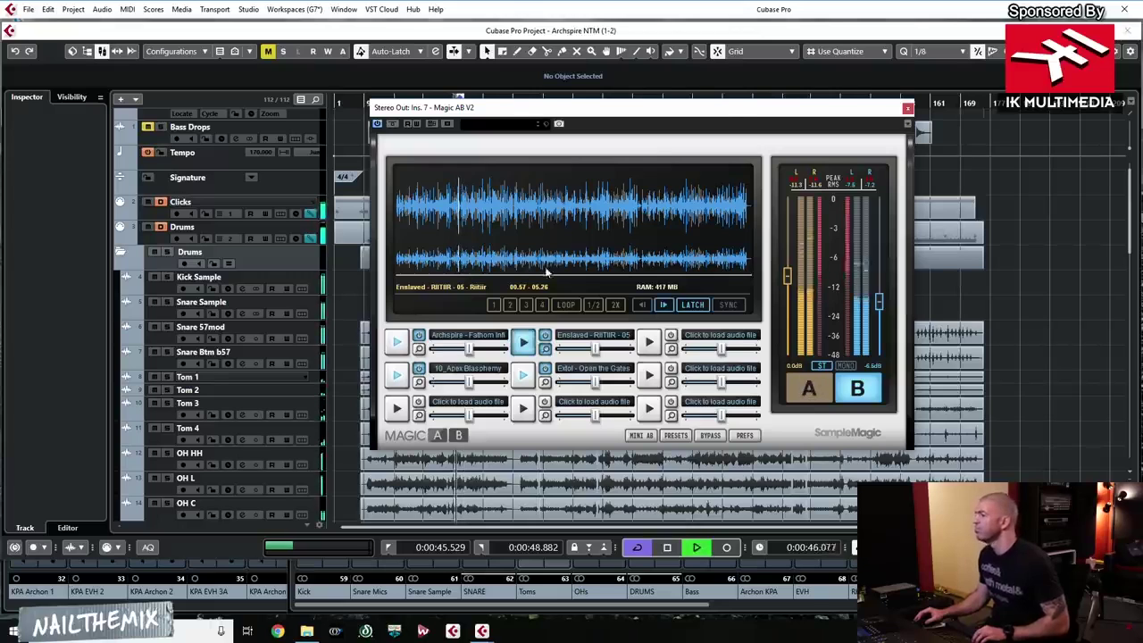
click(414, 211)
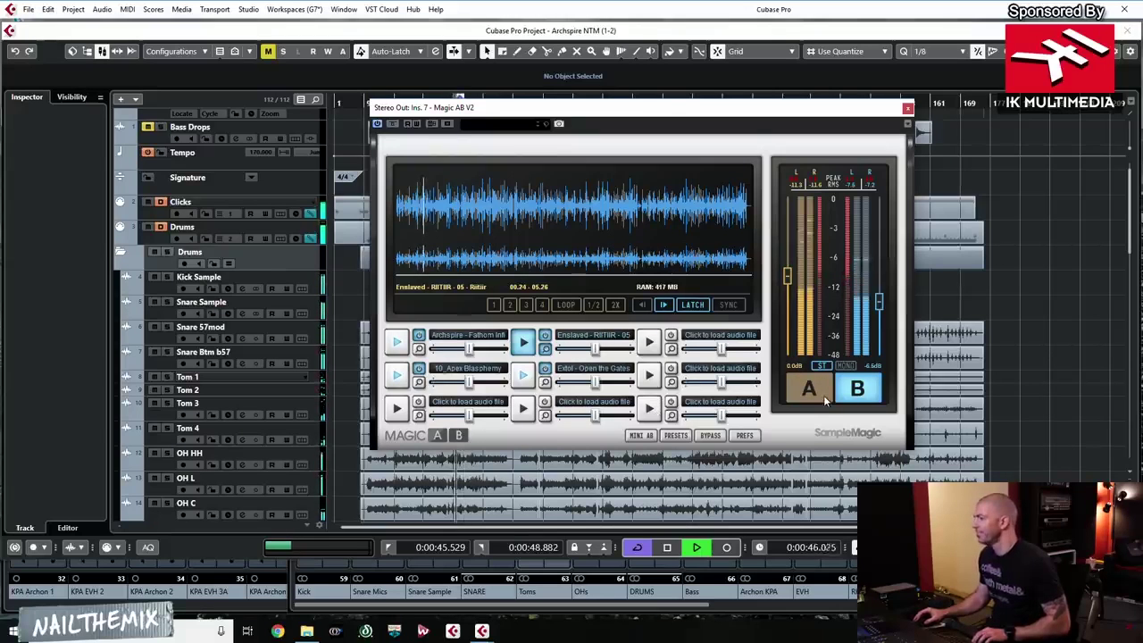
key(space)
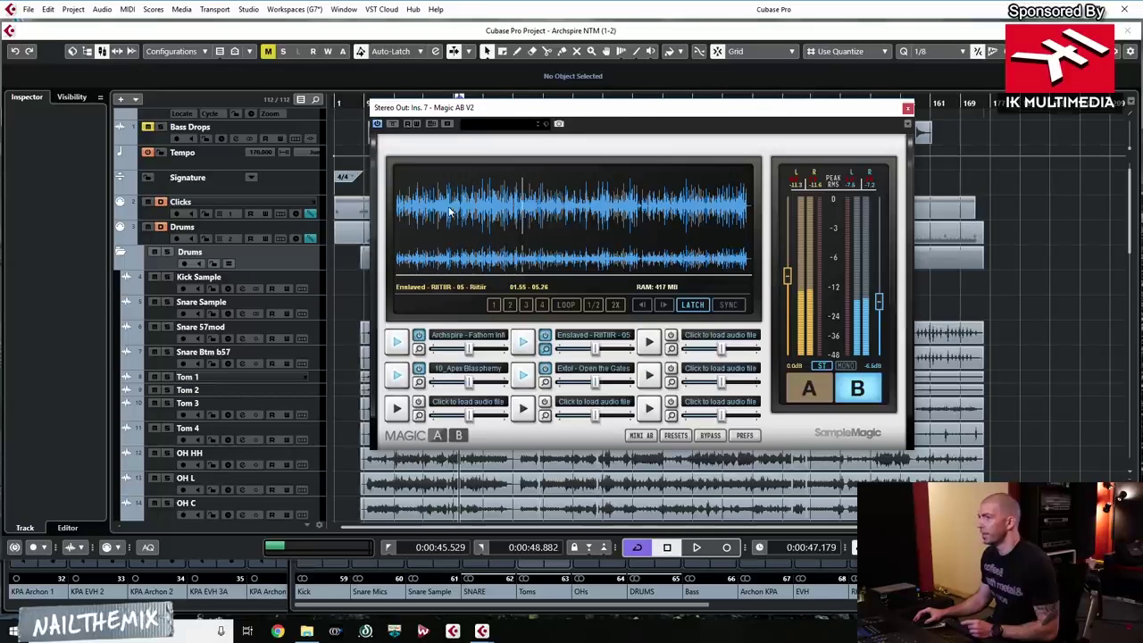
drag(451, 212, 501, 225)
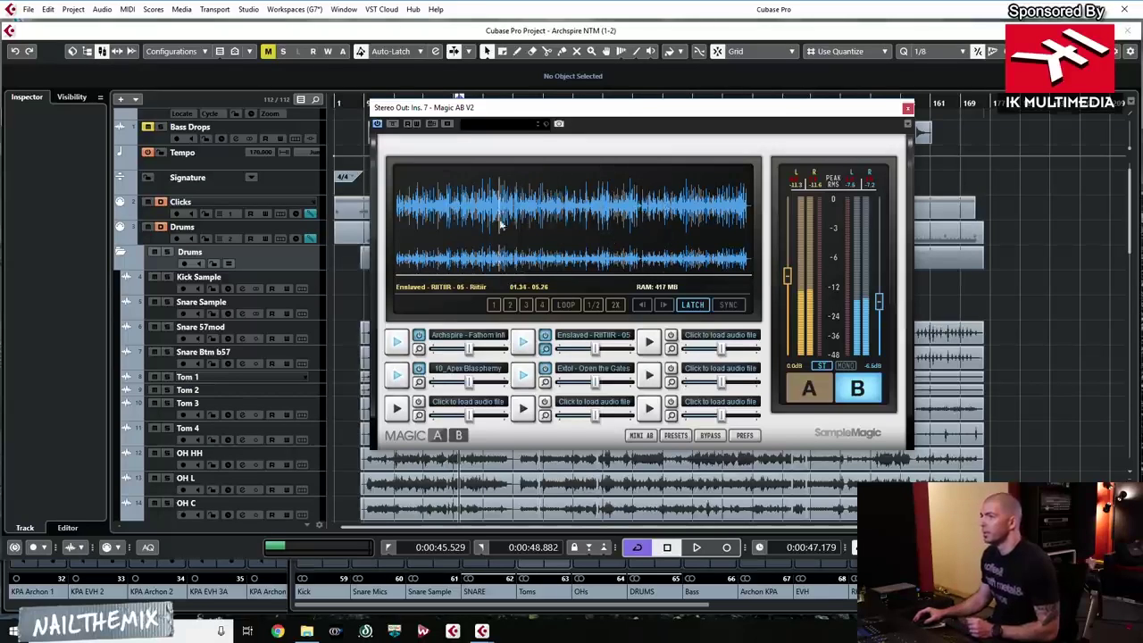
Step: Jump the Enslaved reference through 1:17, 1:01, 1:09, 2:22 and 4:31, then back to 0:12
click(480, 215)
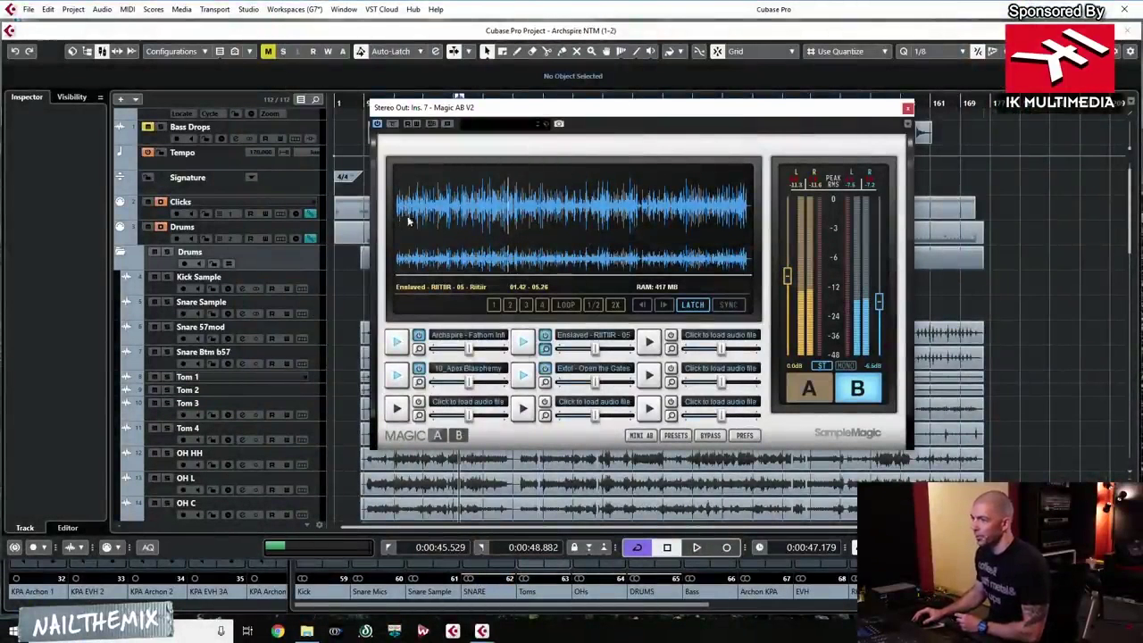
click(463, 219)
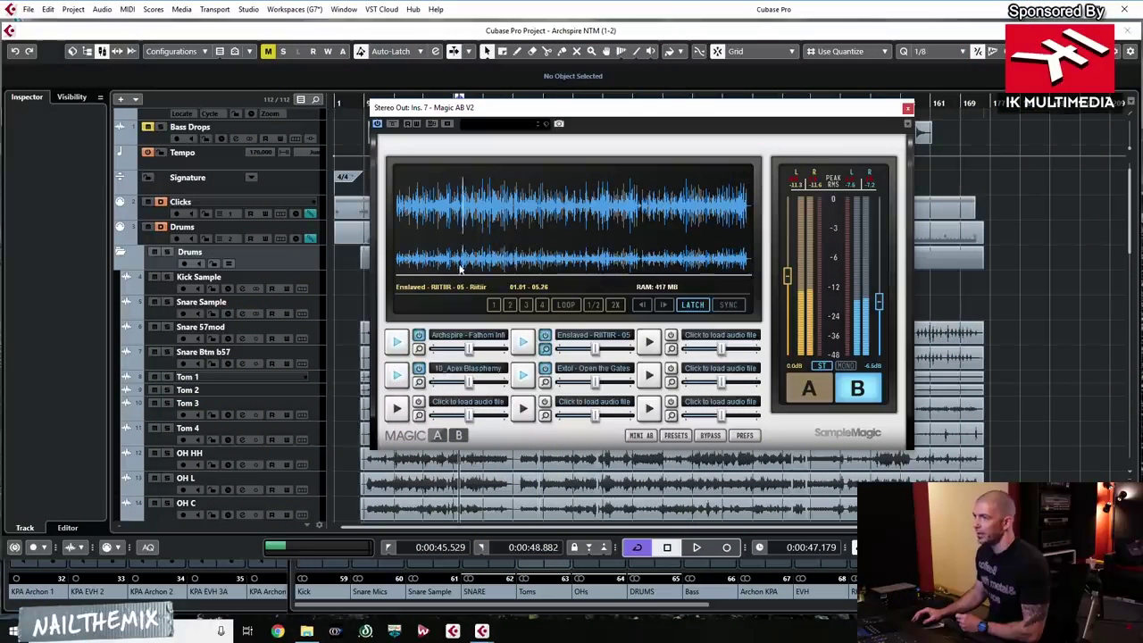
click(475, 212)
click(551, 207)
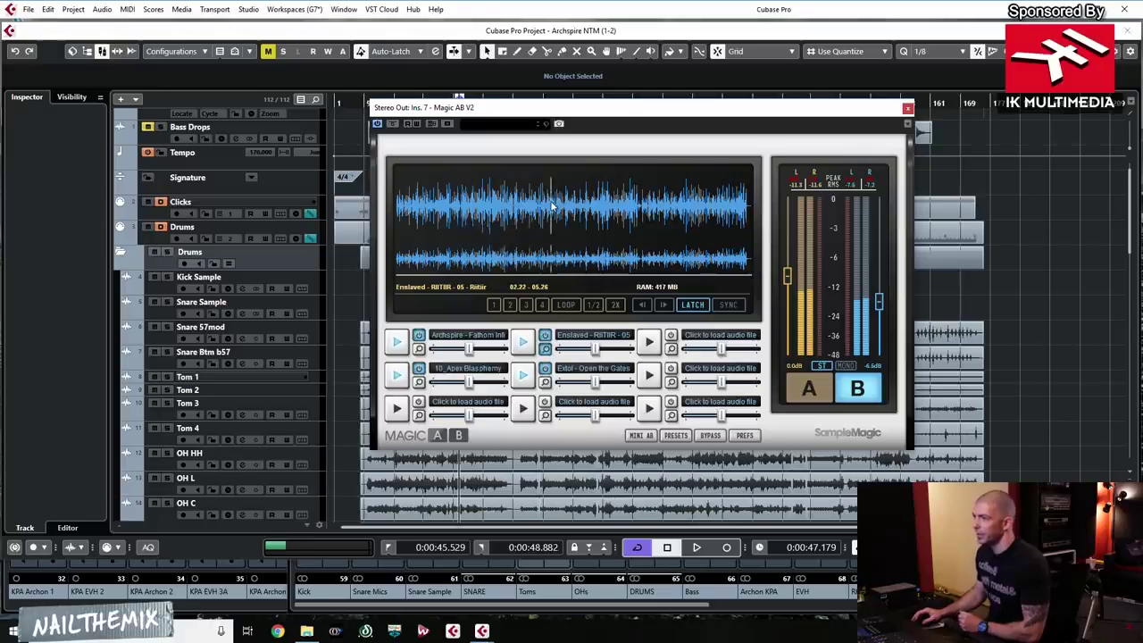
click(692, 214)
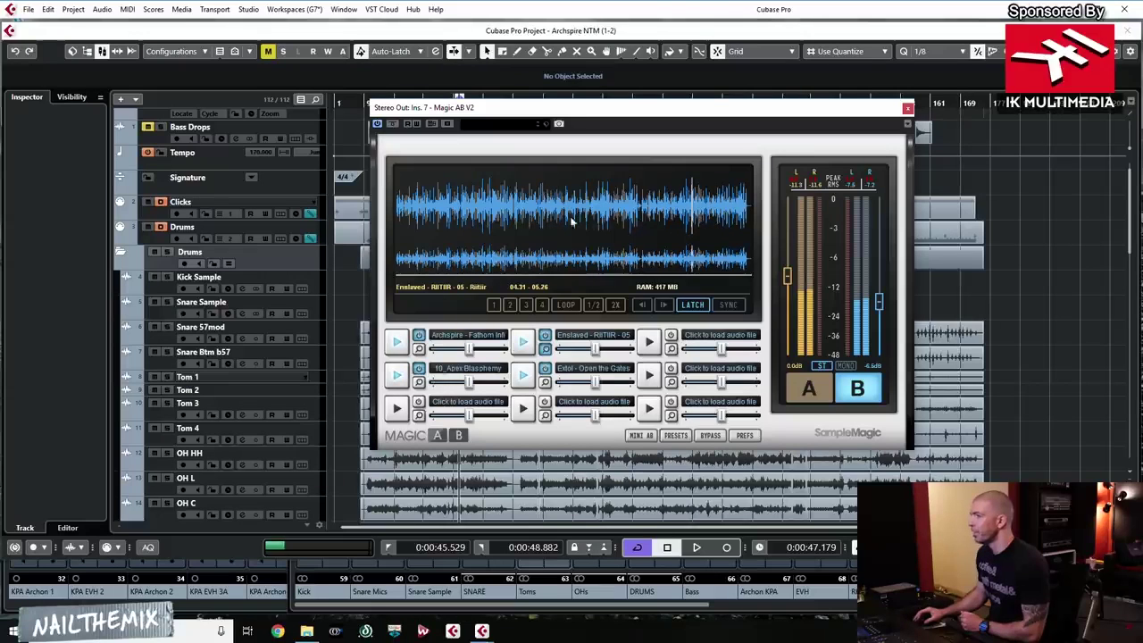
click(409, 213)
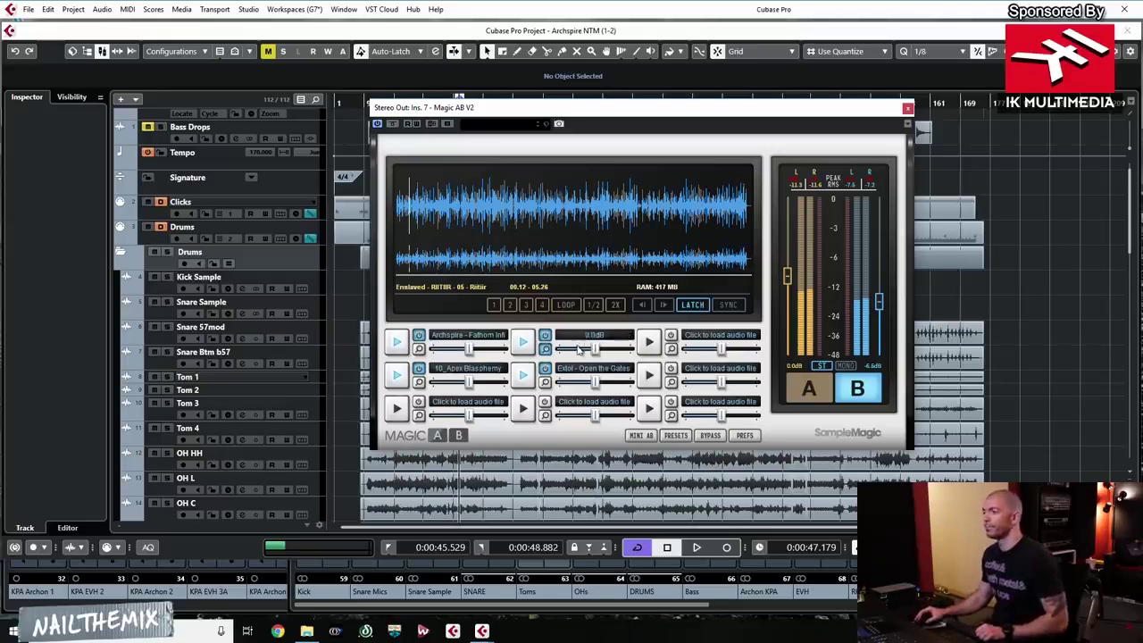
Step: Switch to the Archspire reference and play it from about 00.35 and from a later point
click(477, 207)
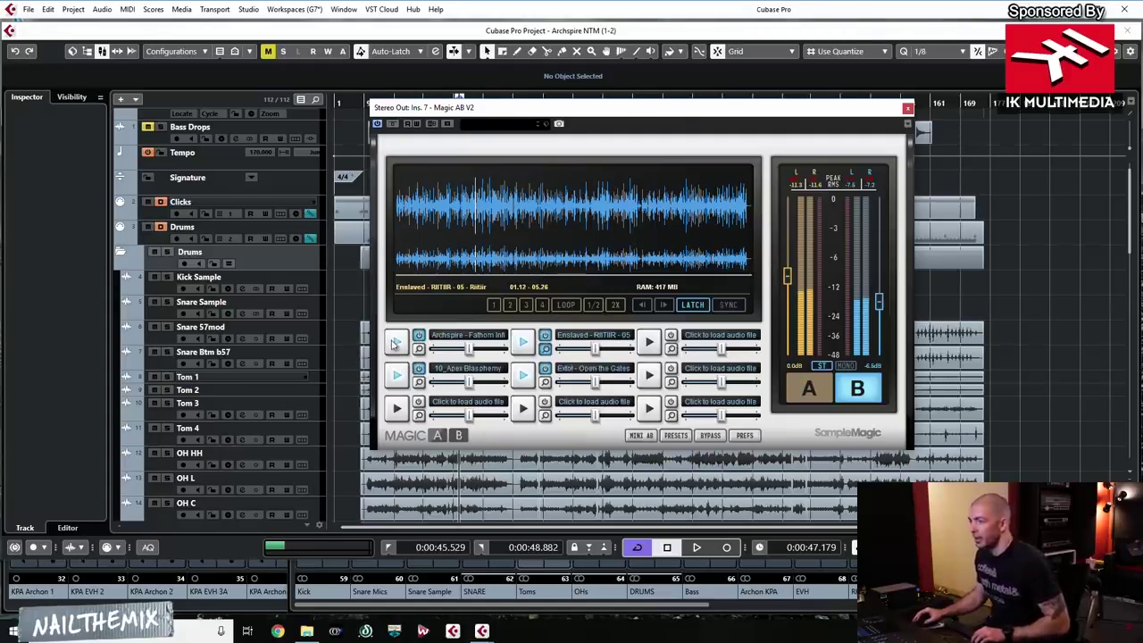
click(395, 344)
click(439, 252)
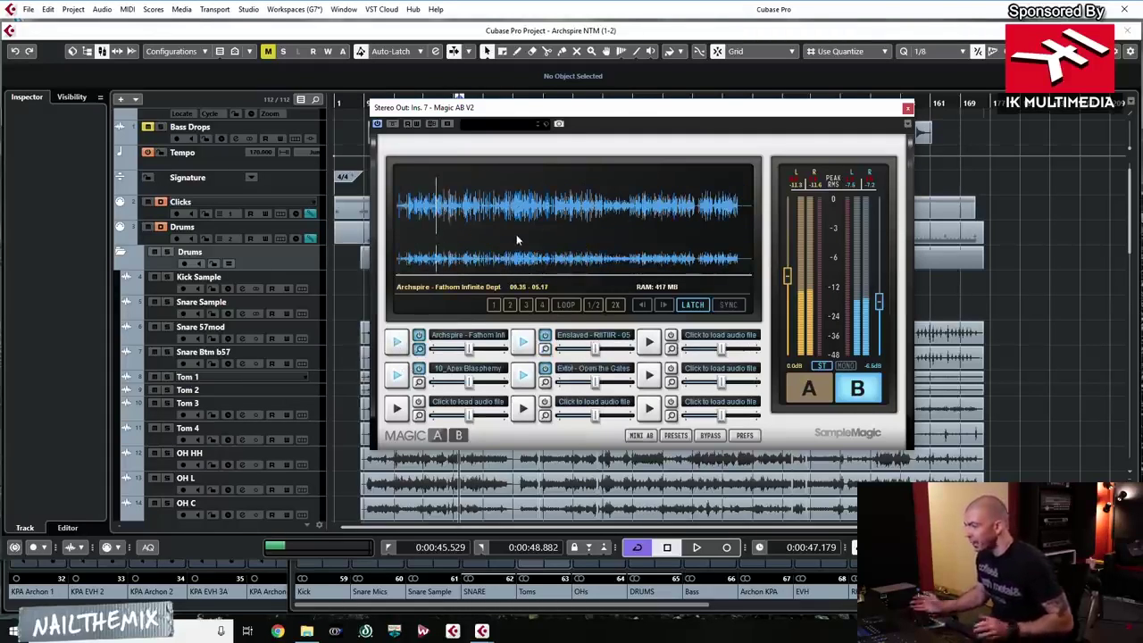
key(space)
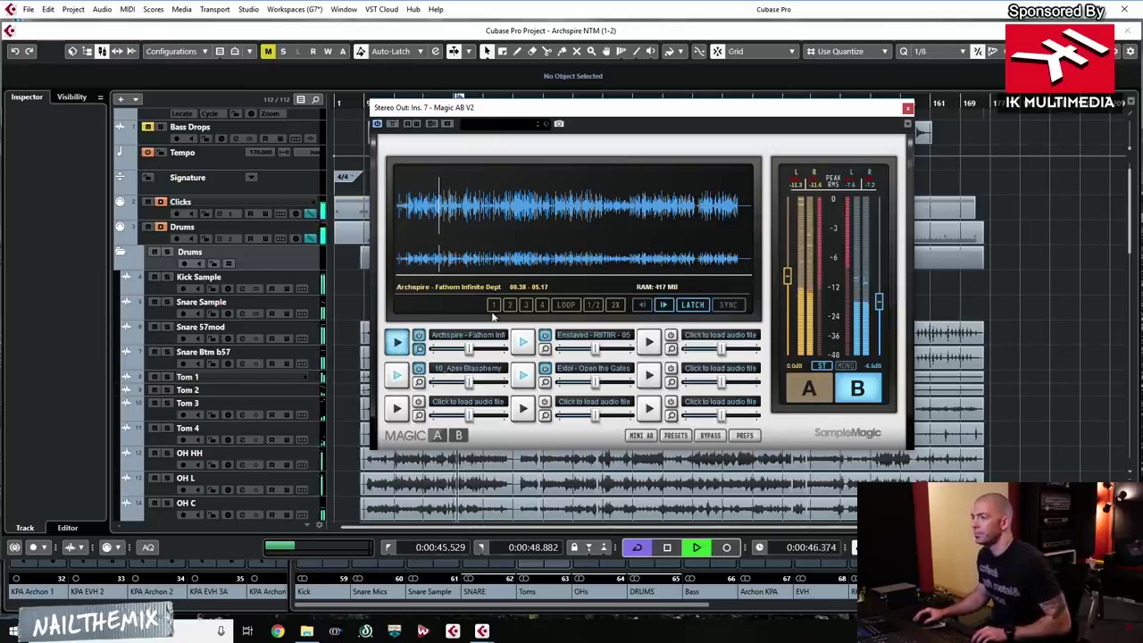
key(space)
click(517, 209)
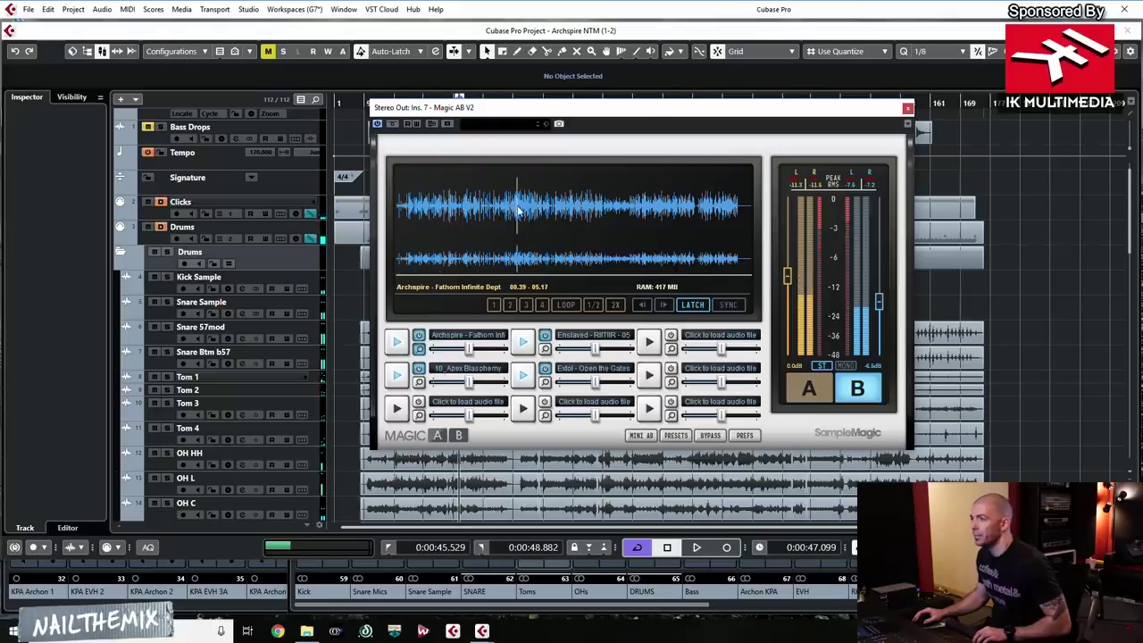
key(space)
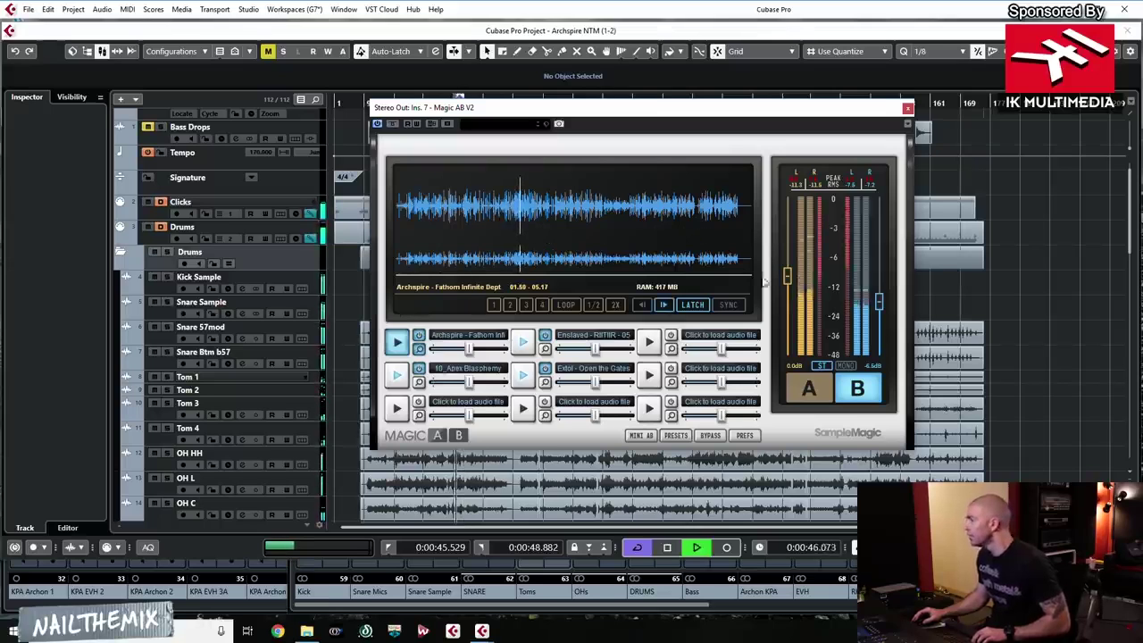
key(space)
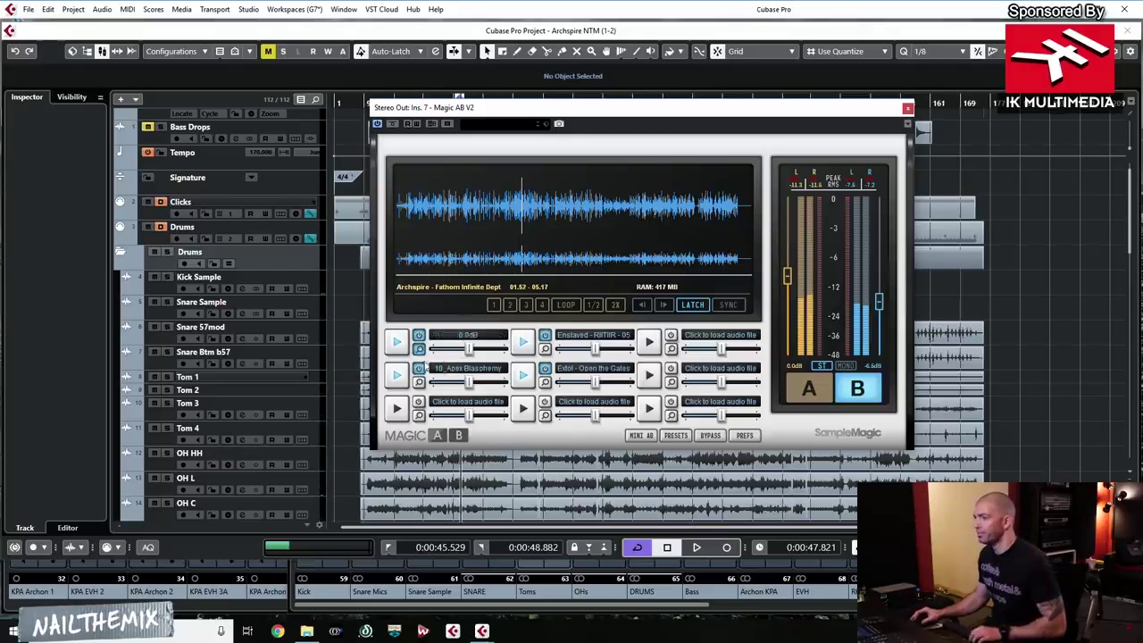
Step: Make 10_Apex Blasphemy the active reference, audition it from about 00.39, then restart playback
click(399, 376)
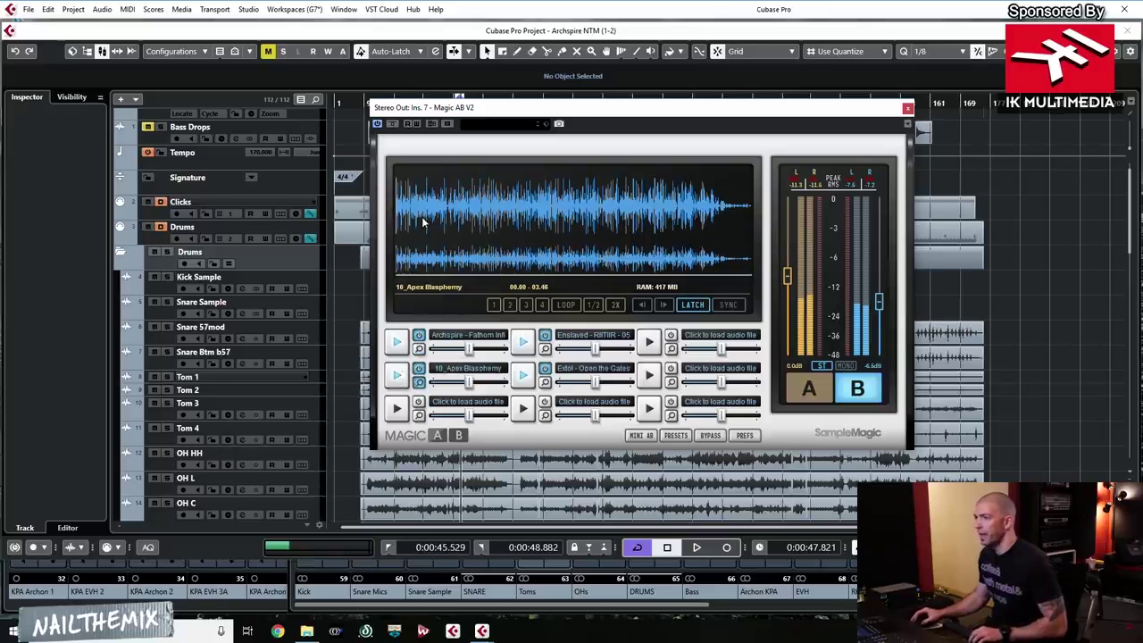
key(space)
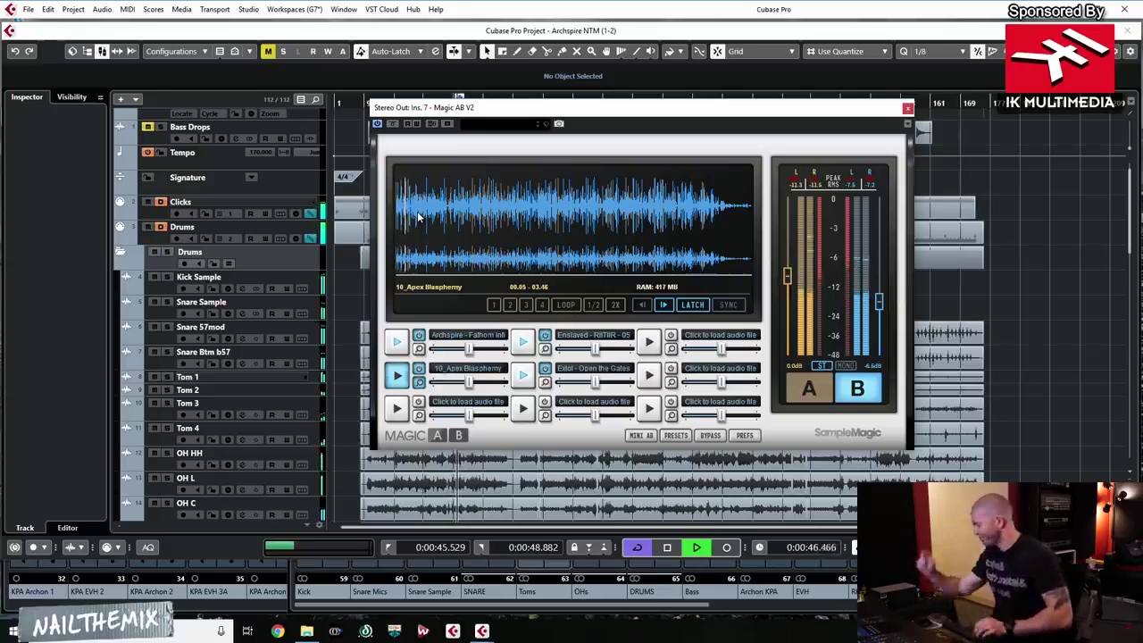
click(455, 221)
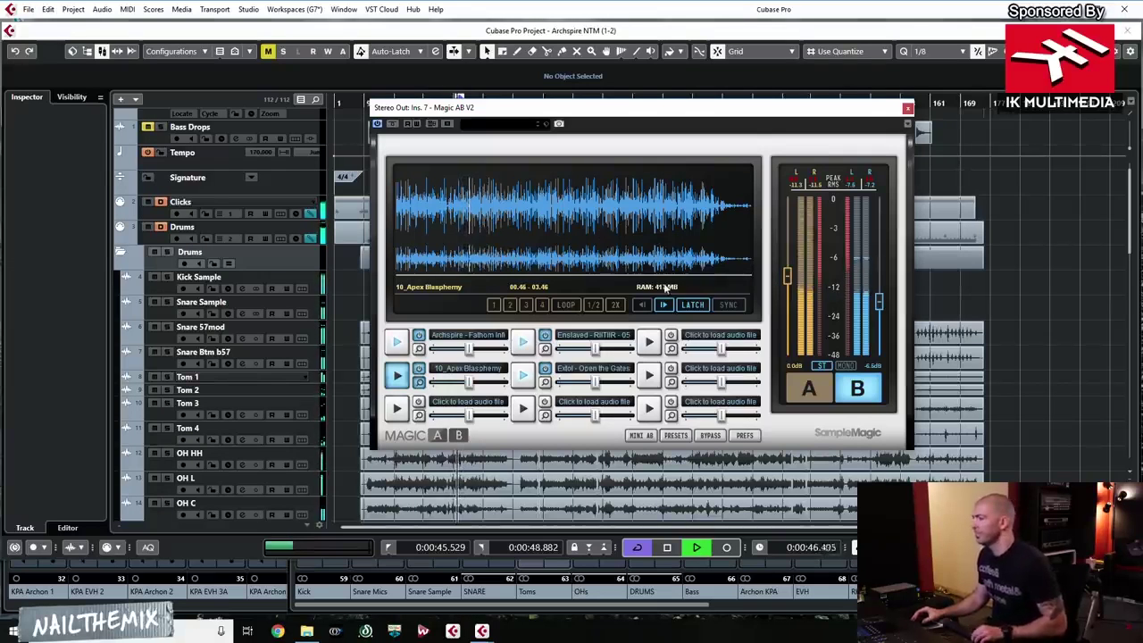
key(space)
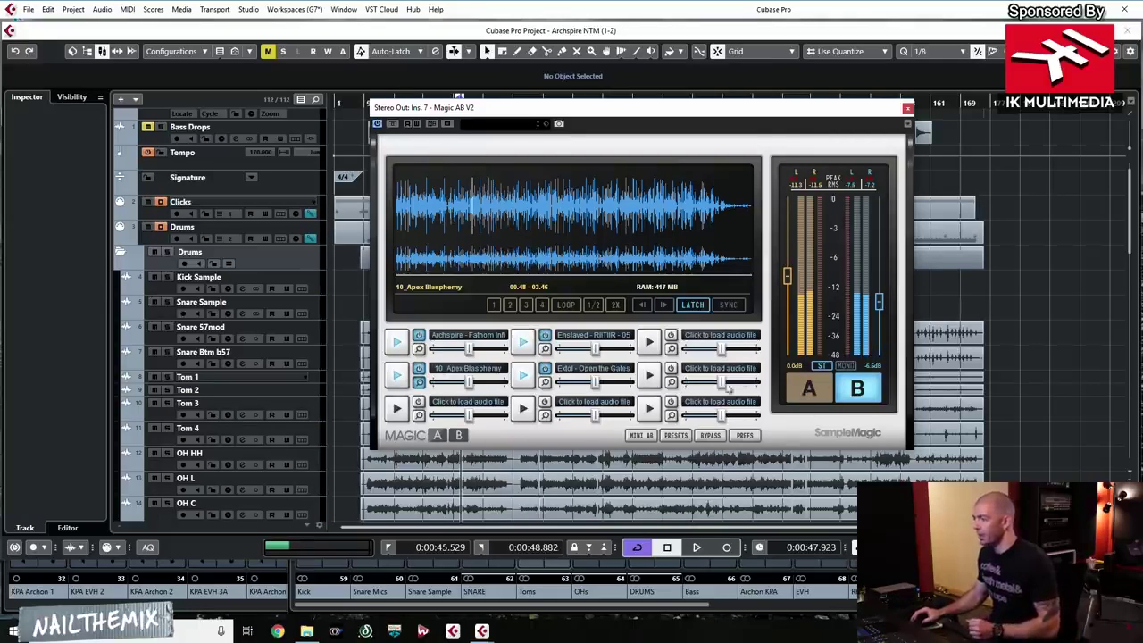
mouse_move(717, 394)
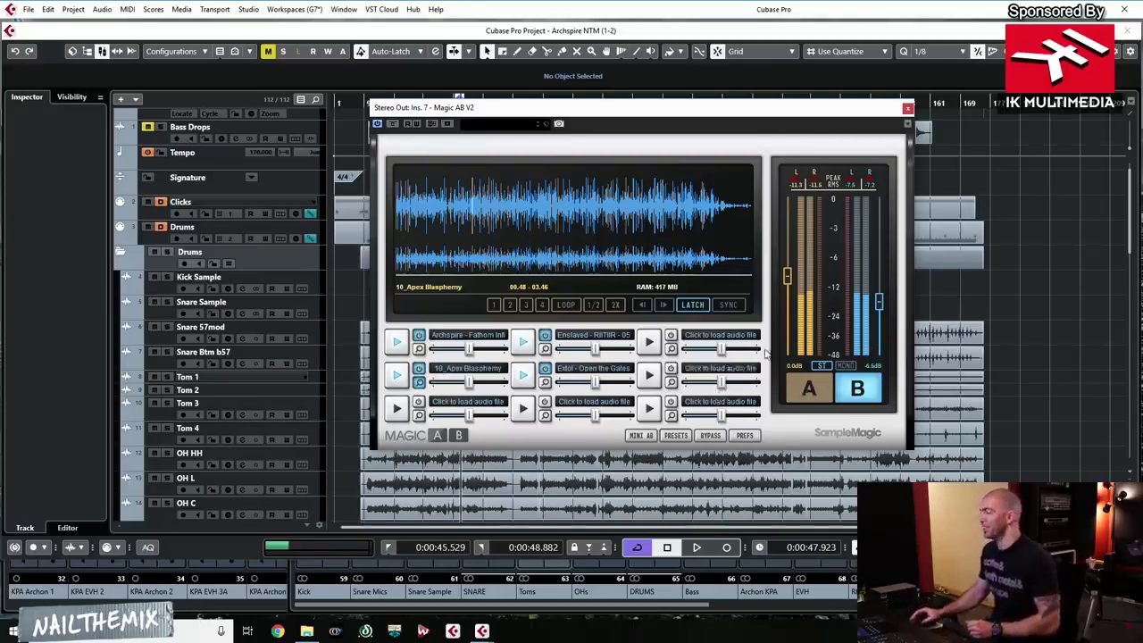
key(space)
Step: Toggle between the mix (A) and Apex Blasphemy (B) with cycle off, ending on A, and stop
click(810, 388)
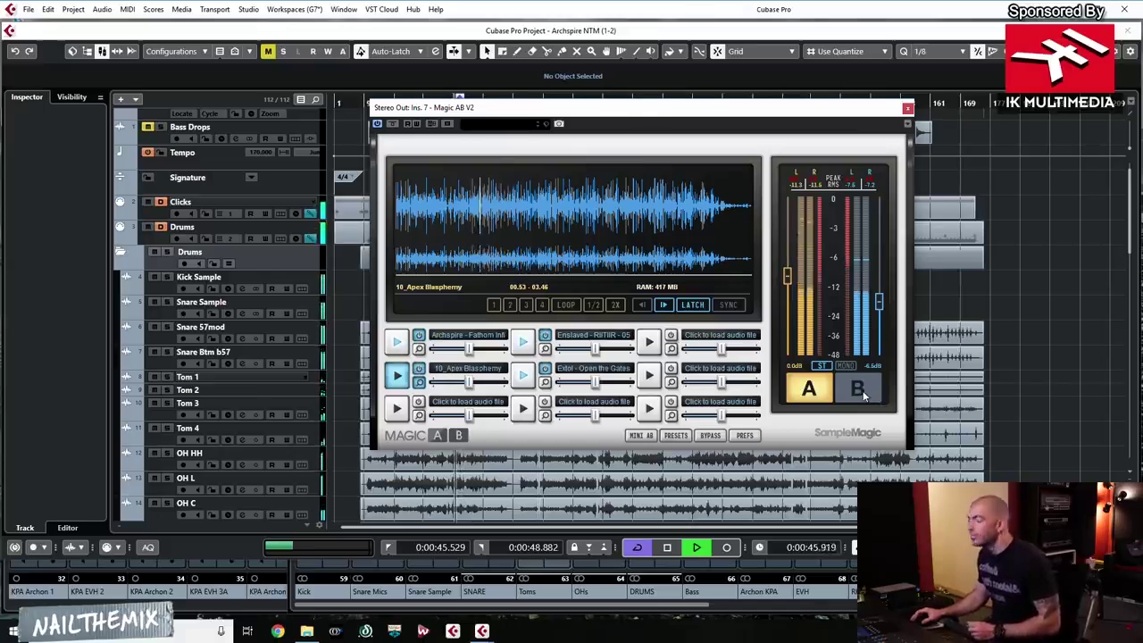
click(858, 392)
key(KP_Divide)
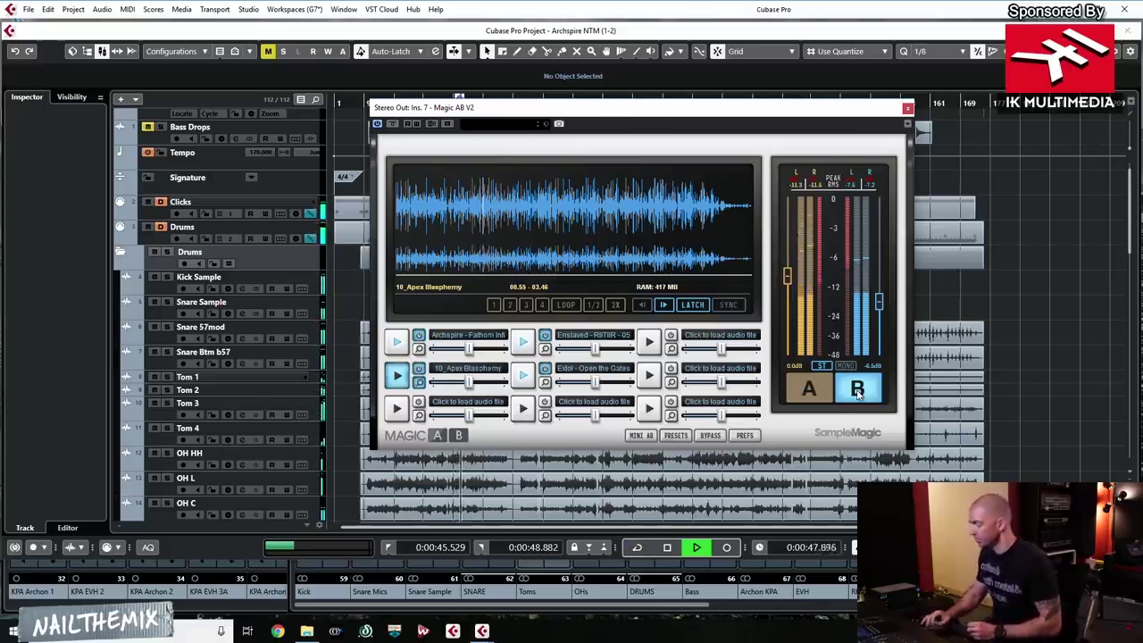
click(806, 390)
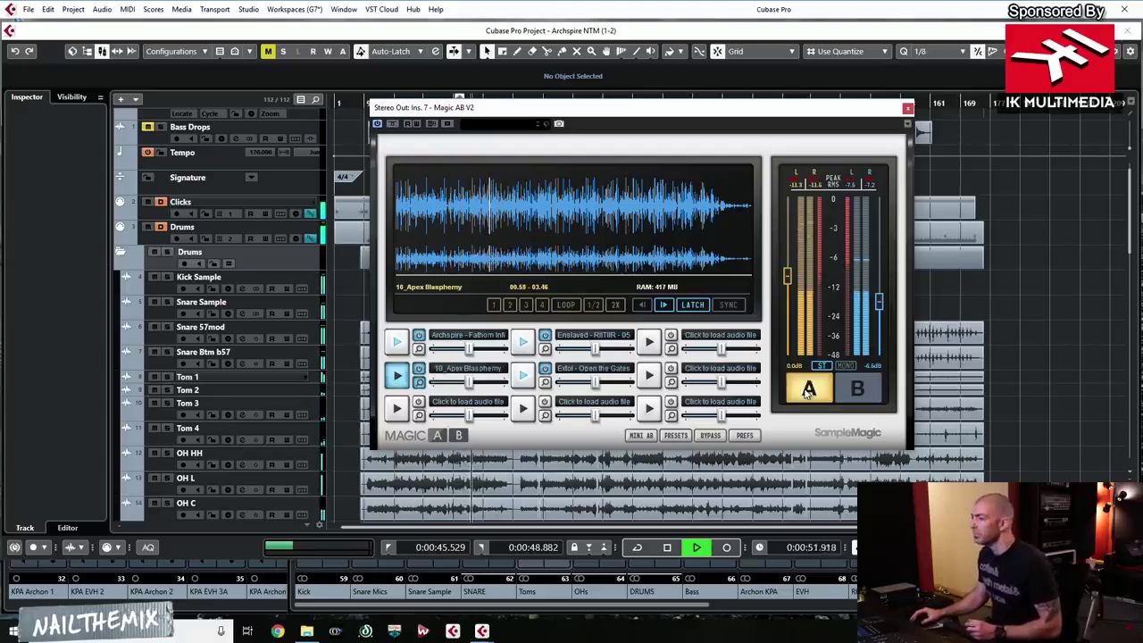
click(858, 390)
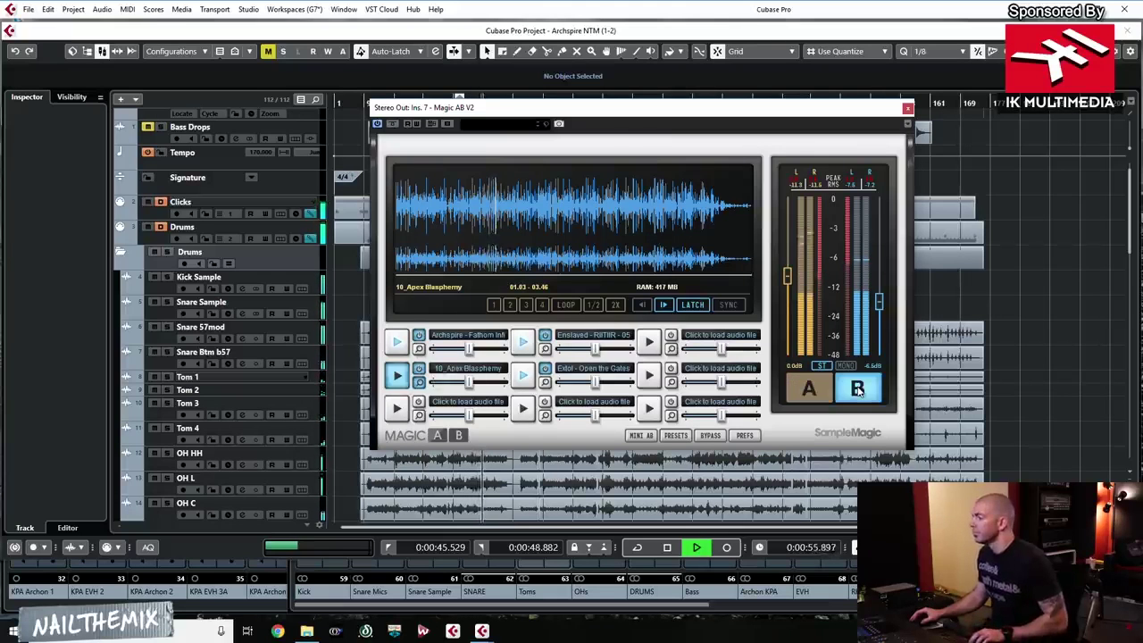
click(810, 390)
key(space)
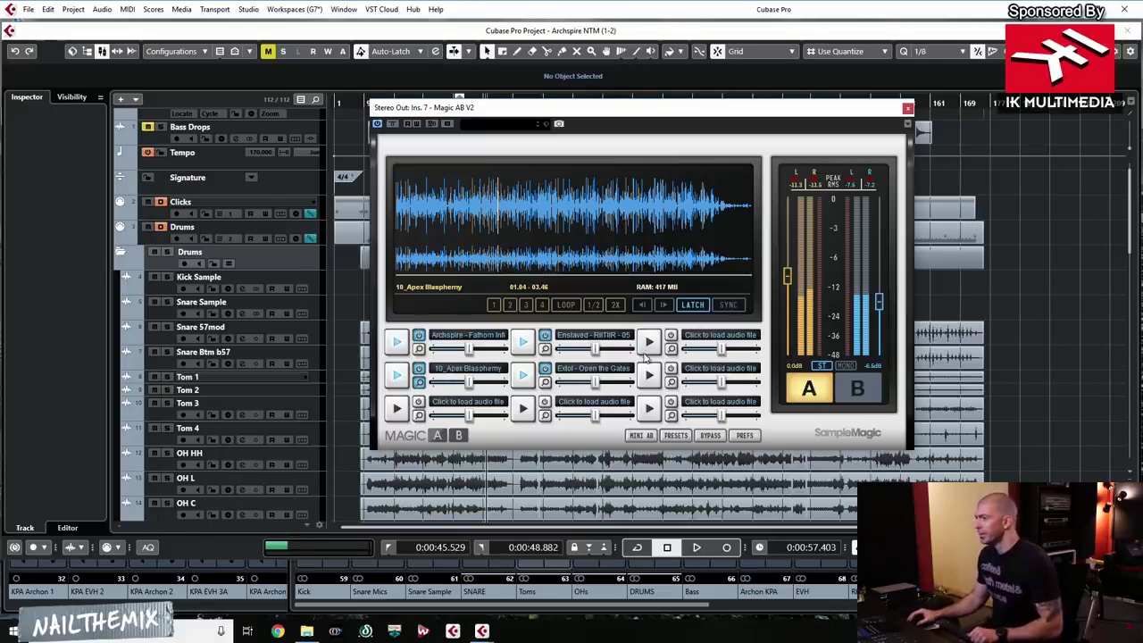
click(714, 402)
Step: Choose Load and open the Archspire (3-1) Remote tumour mix from the Test Mixes folder
click(714, 416)
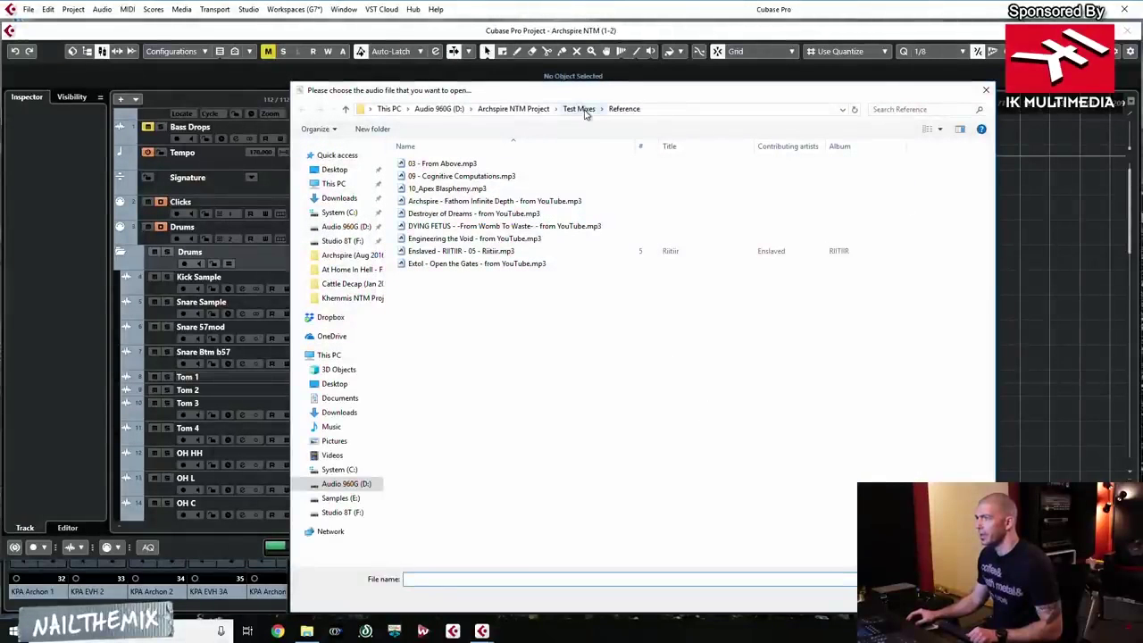
click(578, 109)
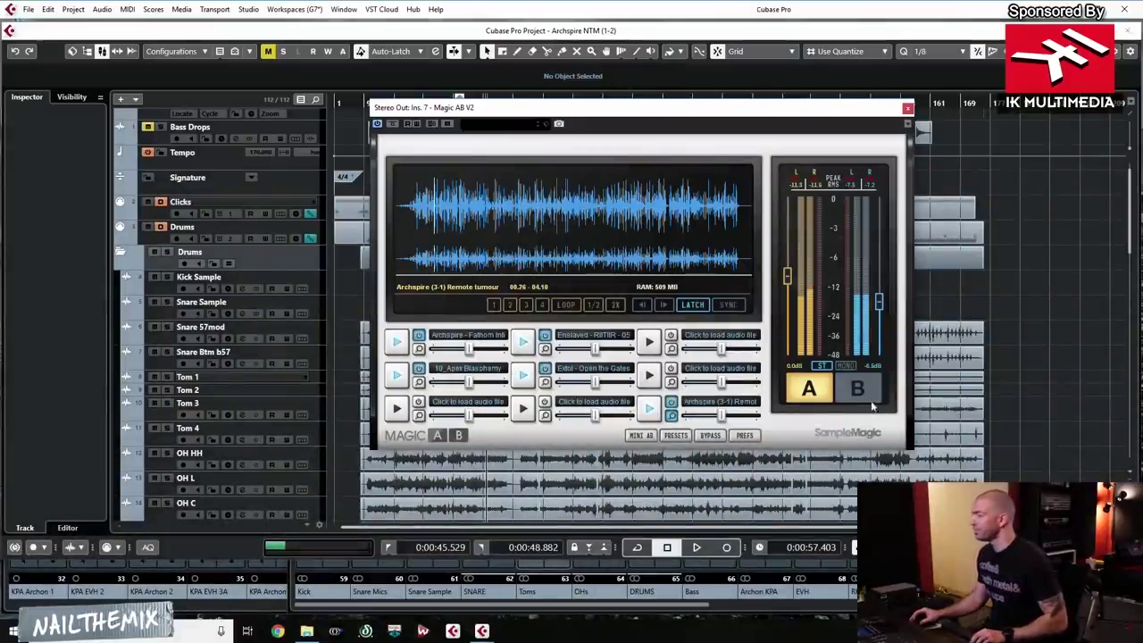
Step: Play the new Archspire slot, flip A/B between mix and test mix, then resume on A
key(space)
click(649, 408)
click(857, 389)
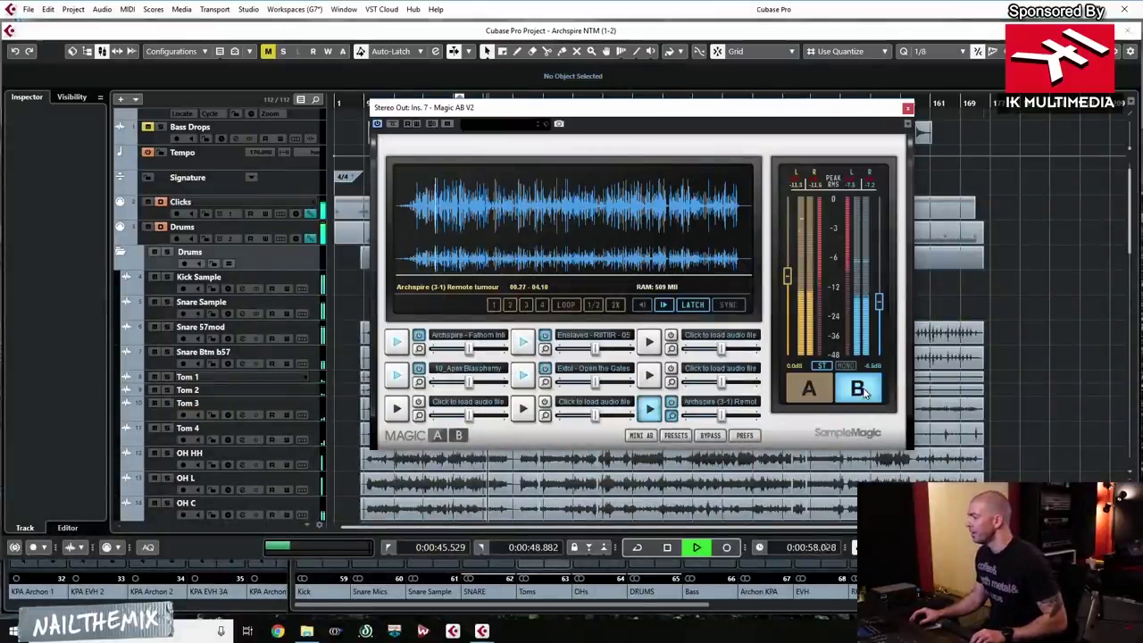
click(807, 384)
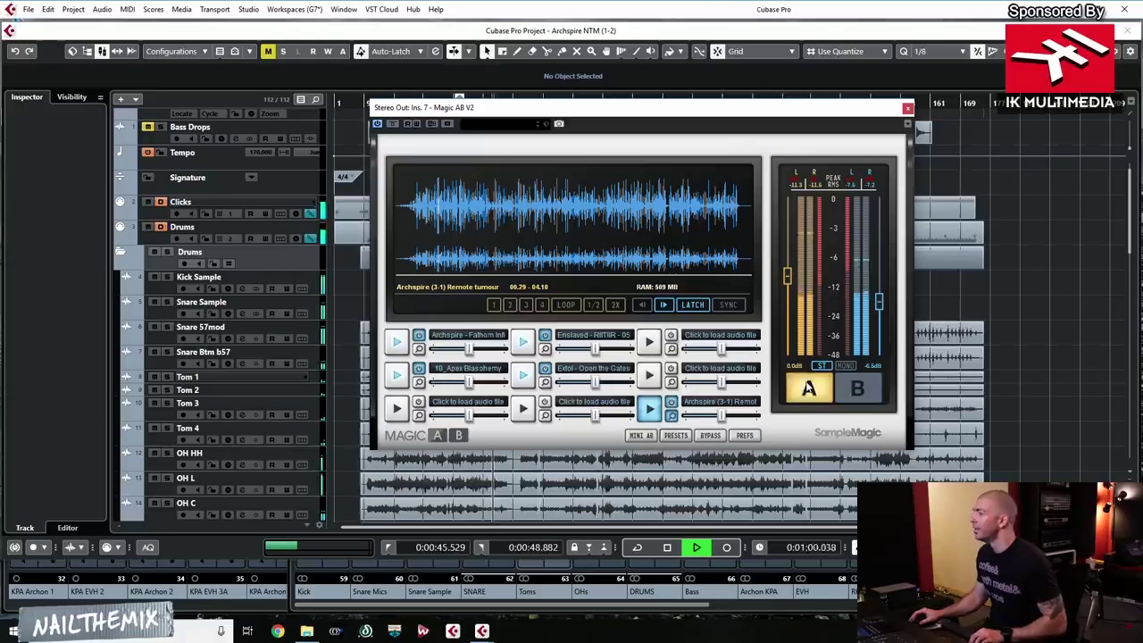
click(867, 394)
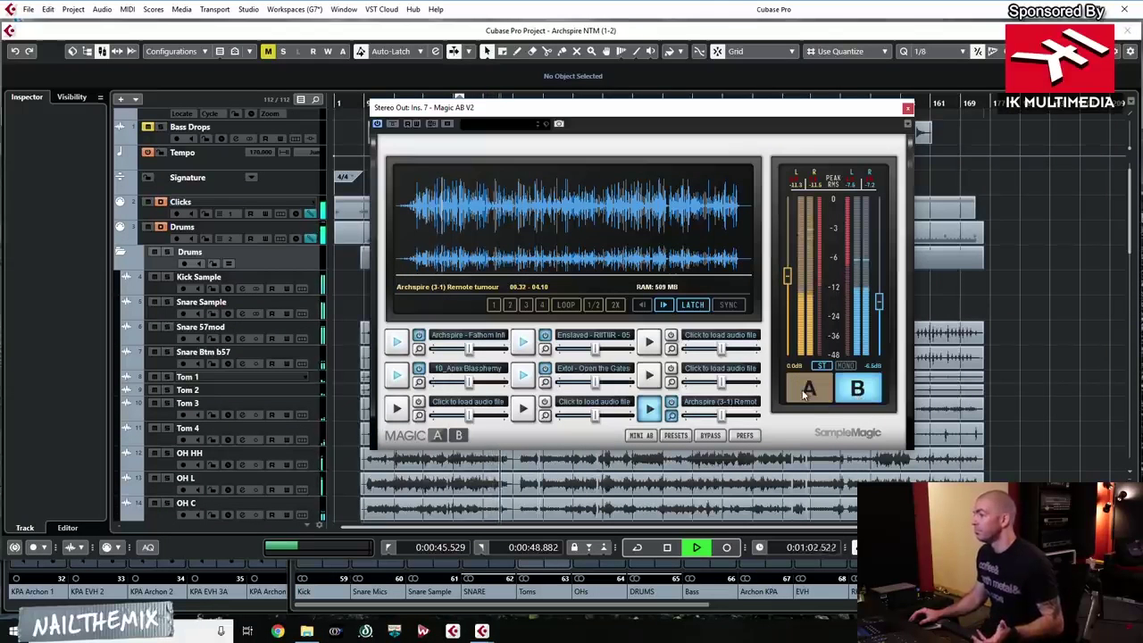
key(space)
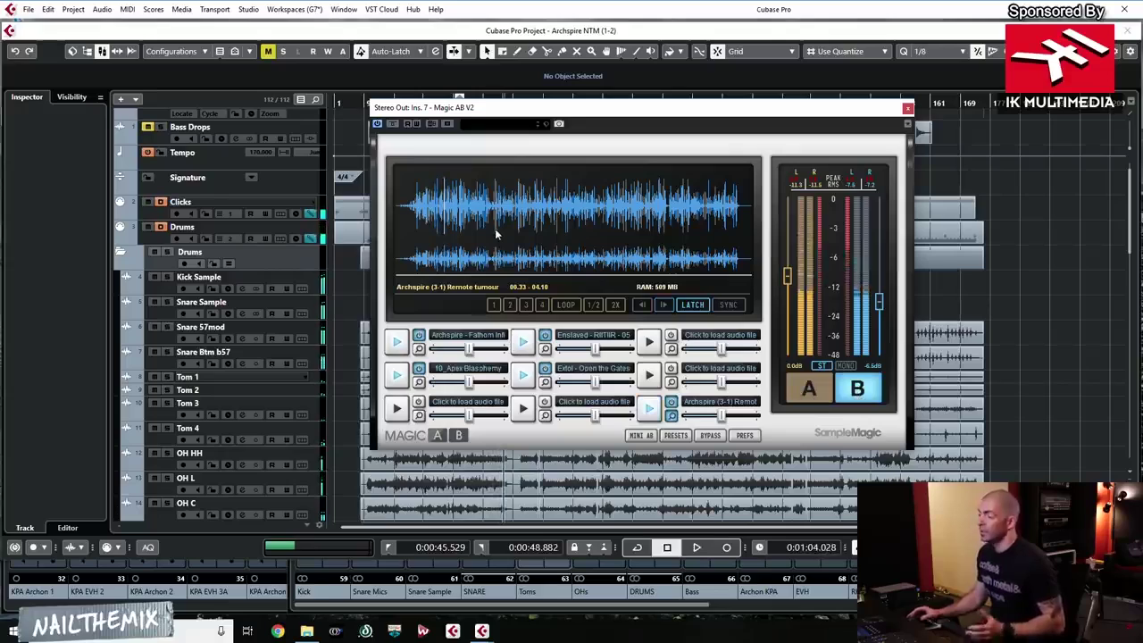
click(810, 390)
key(space)
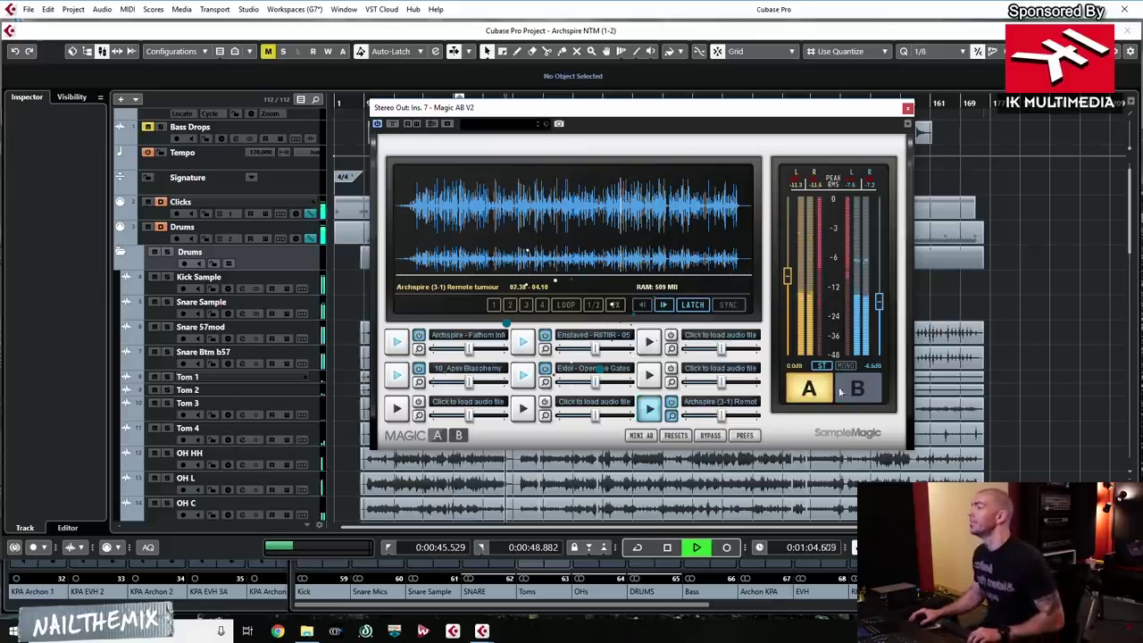